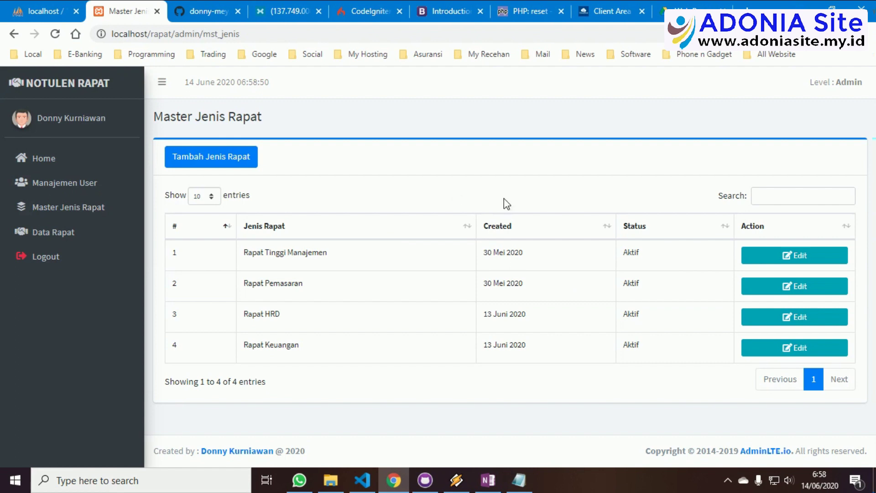
# Preview the Tambah Jenis Rapat and Rapat Tinggi Manajemen edit forms unsaved, then open Data Rapat
pyautogui.click(205, 157)
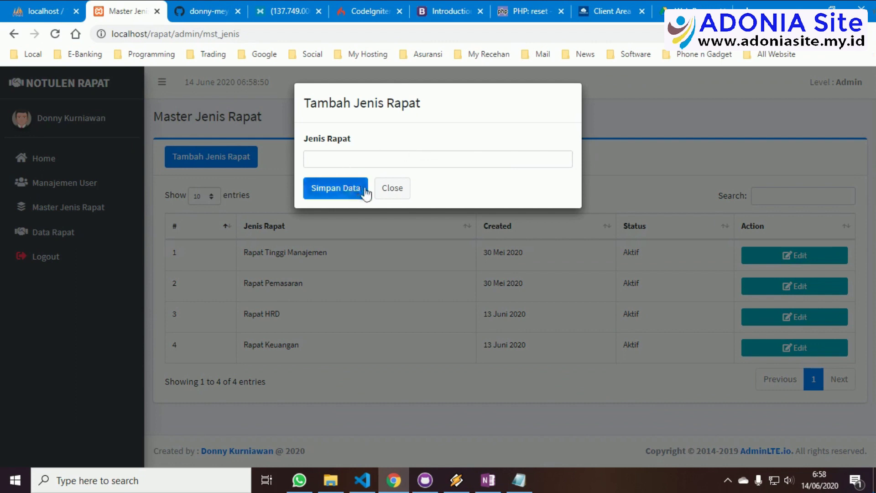
pyautogui.click(394, 193)
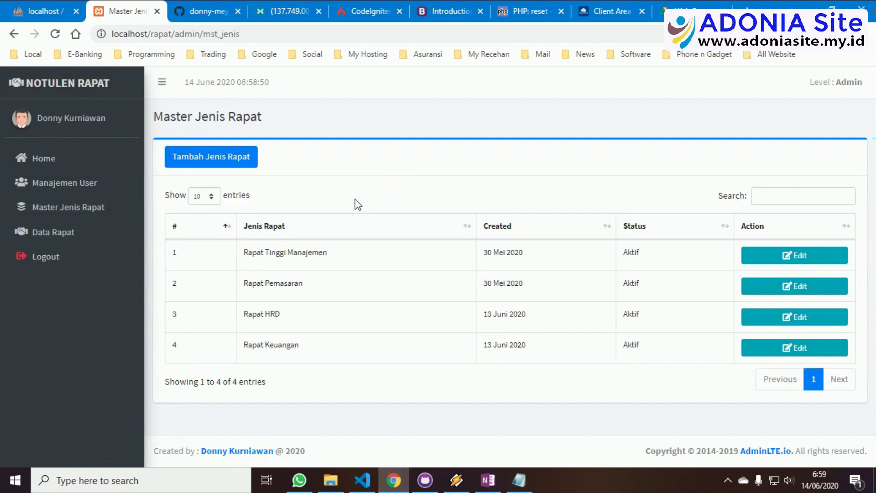
pyautogui.click(804, 256)
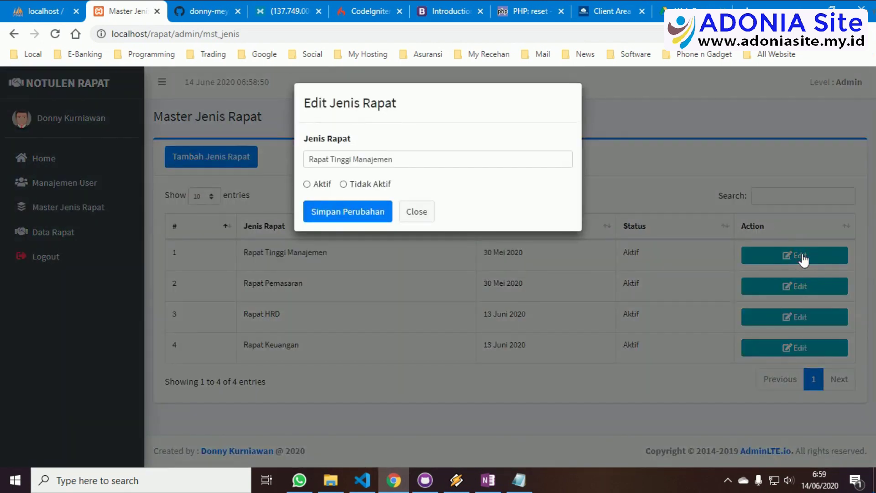
pyautogui.click(421, 209)
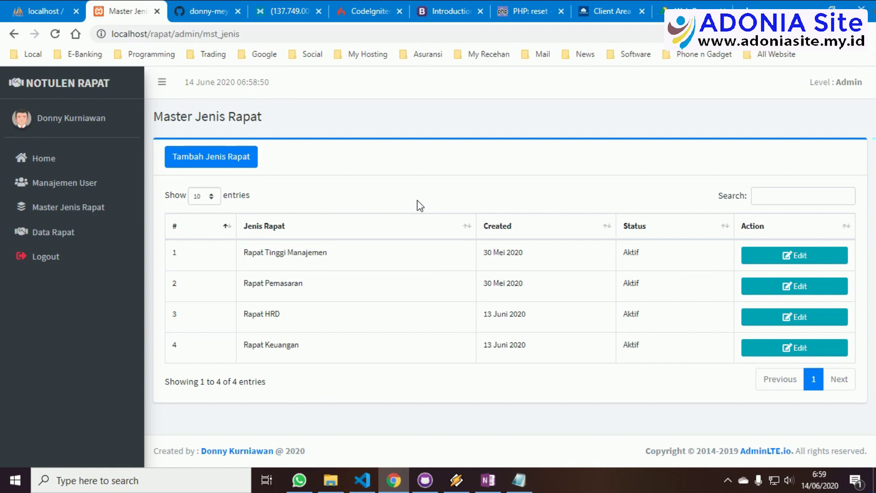
pyautogui.click(51, 233)
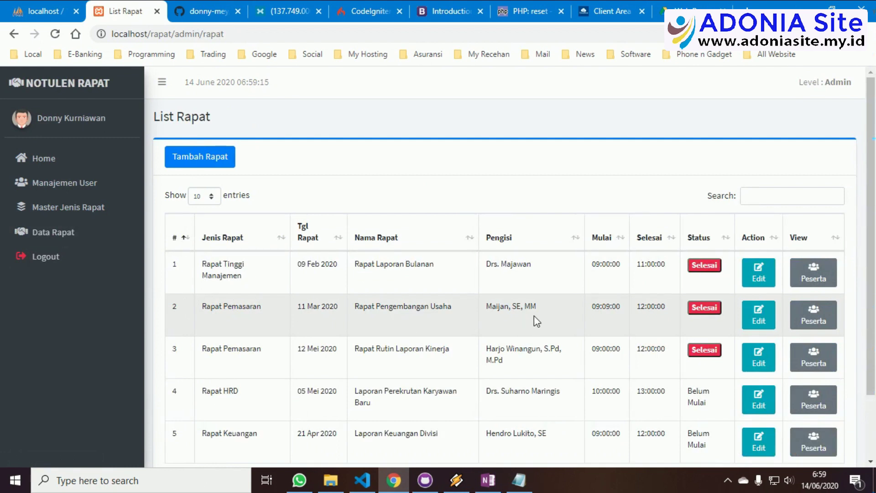
# Preview the Tambah Rapat and Rapat HRD edit forms unsaved, then view Rapat Tinggi Manajemen's participants
pyautogui.scroll(-2, 538, 321)
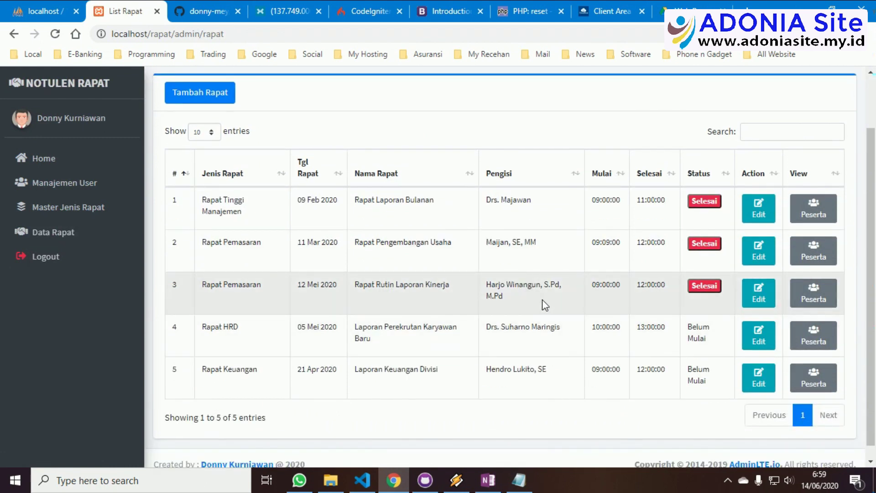
pyautogui.click(214, 103)
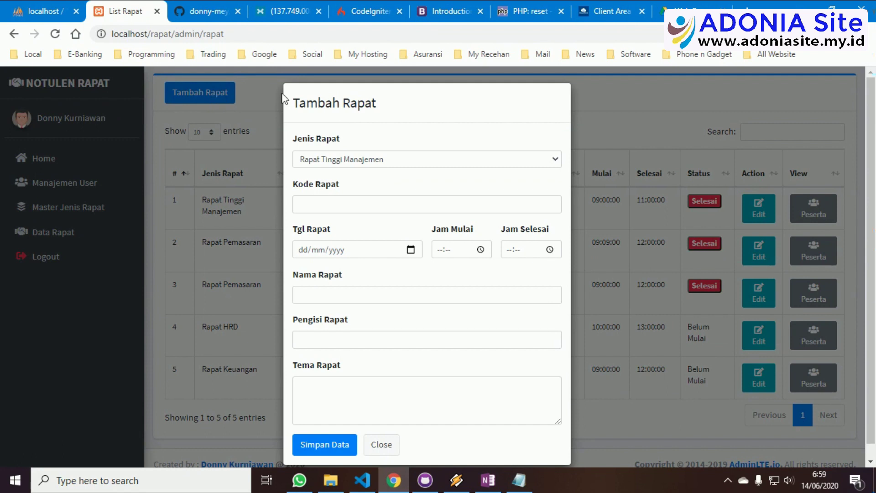
pyautogui.click(382, 445)
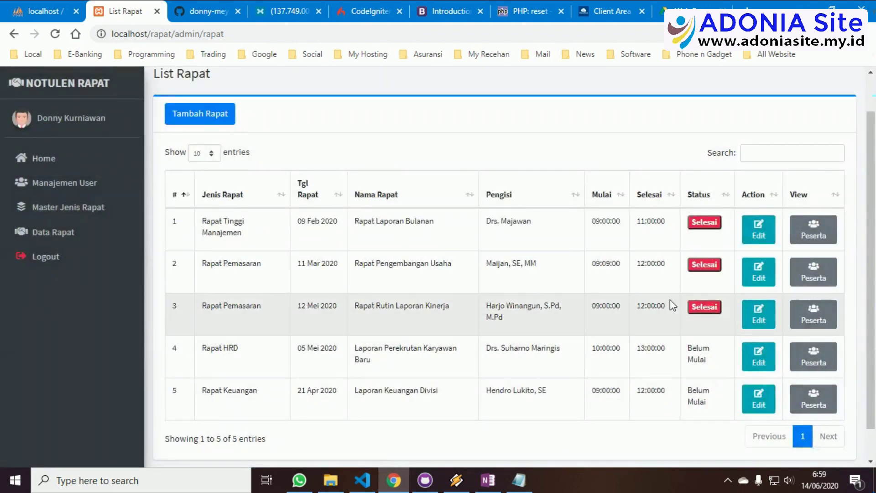
pyautogui.click(752, 364)
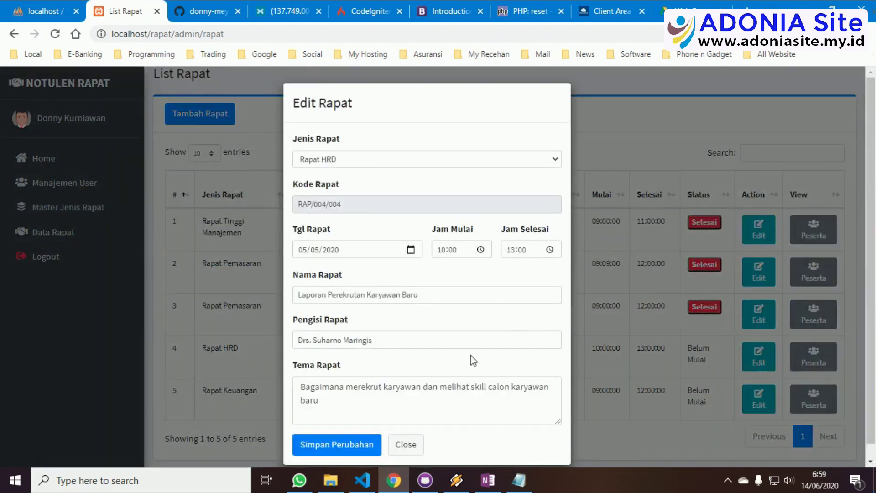
pyautogui.click(411, 449)
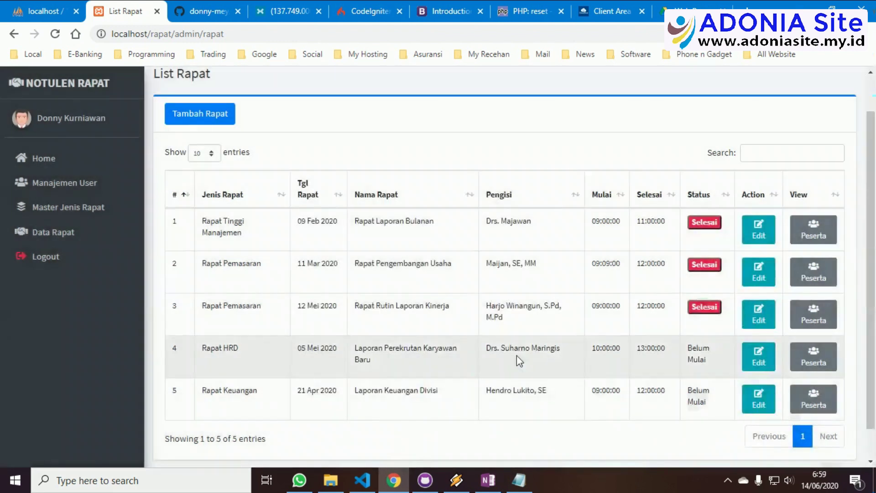
pyautogui.click(815, 232)
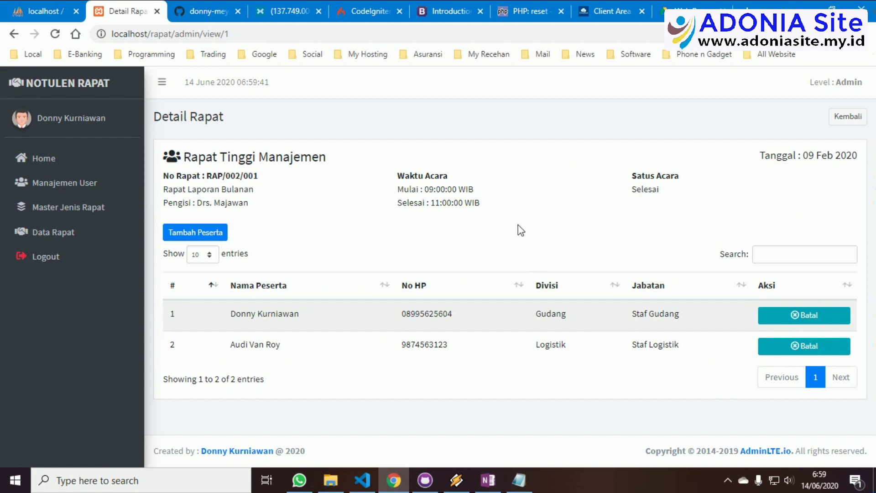
# Preview the Tambah Peserta form unsaved, then open the Rapat HRD participant list
pyautogui.click(197, 234)
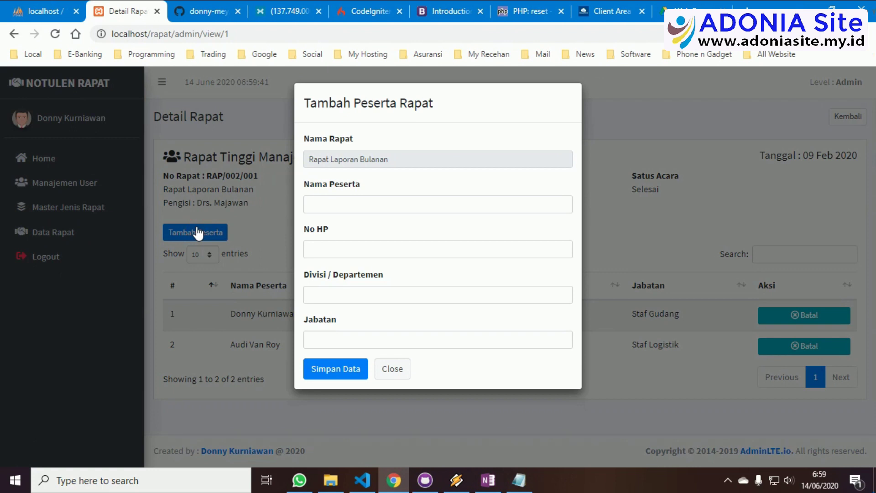
pyautogui.click(396, 372)
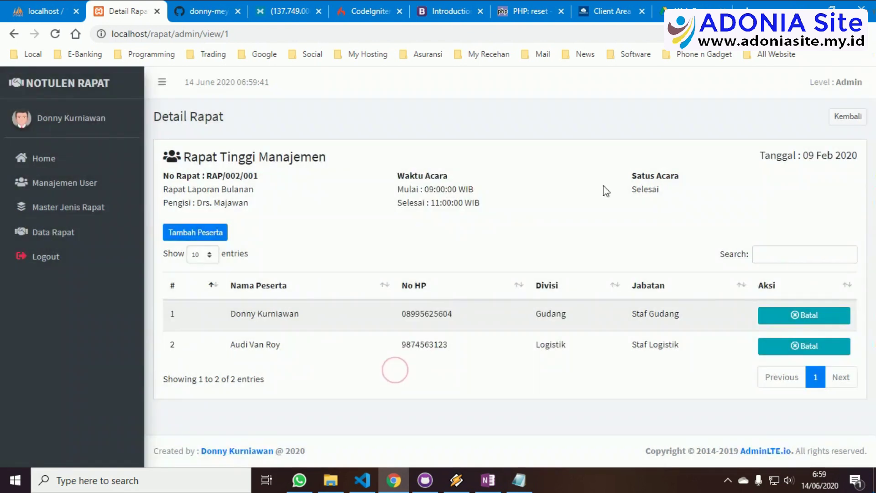
pyautogui.click(842, 120)
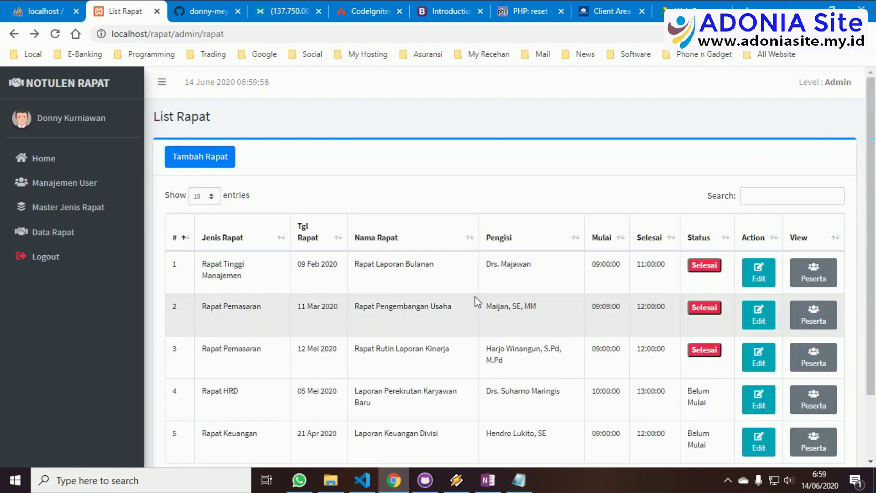
pyautogui.scroll(-2, 475, 301)
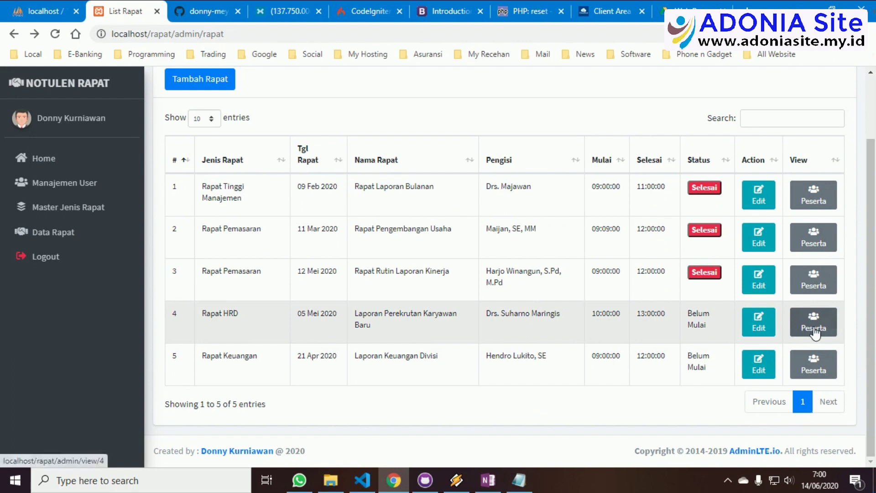
pyautogui.click(815, 333)
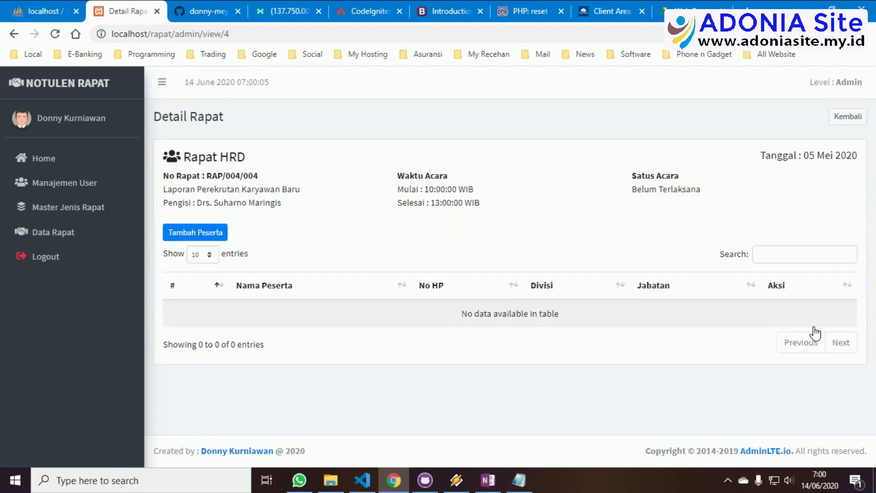
# Add a saved participant to Rapat HRD with division Keuangan and position Staf, then open Master Jenis Rapat
pyautogui.click(215, 232)
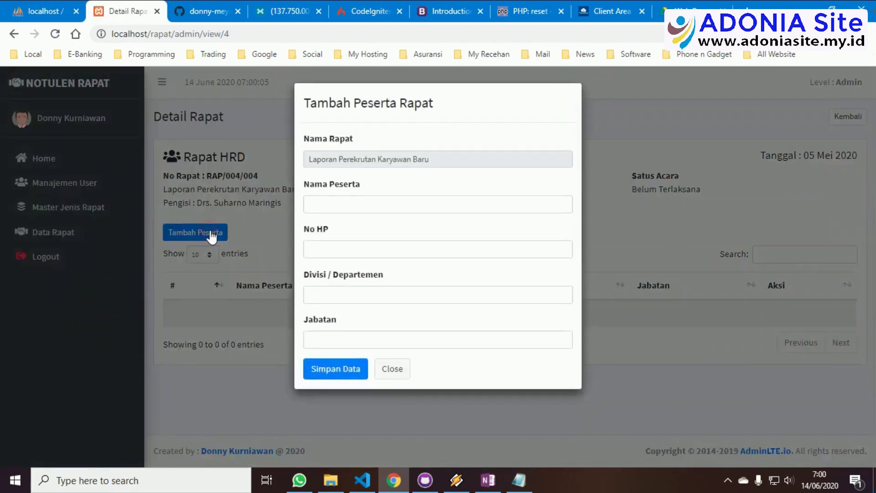
pyautogui.click(357, 203)
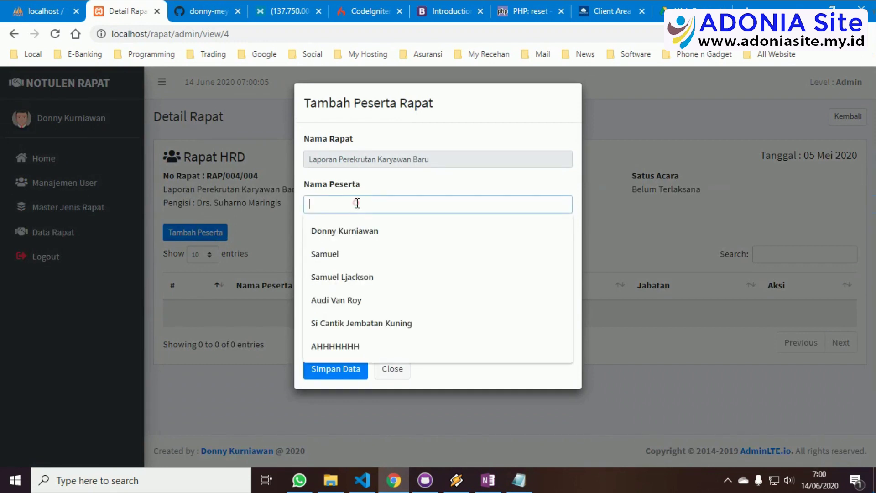
pyautogui.click(356, 277)
pyautogui.click(354, 252)
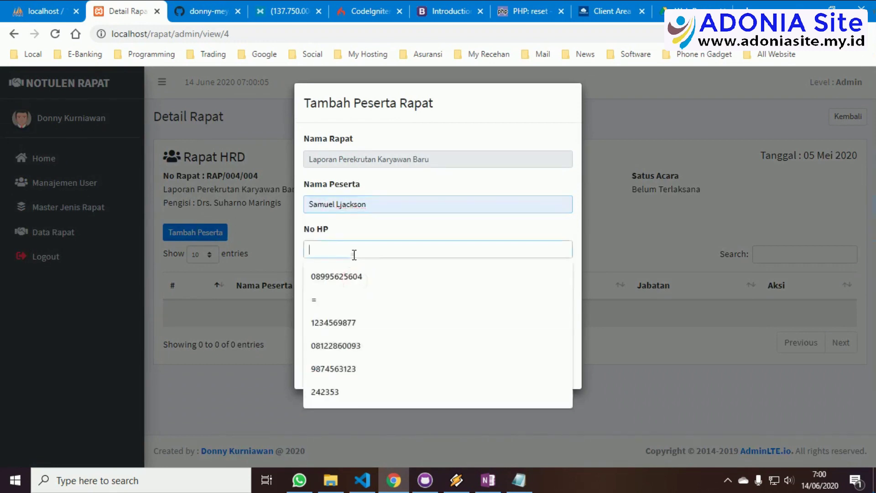
pyautogui.click(352, 276)
pyautogui.click(354, 296)
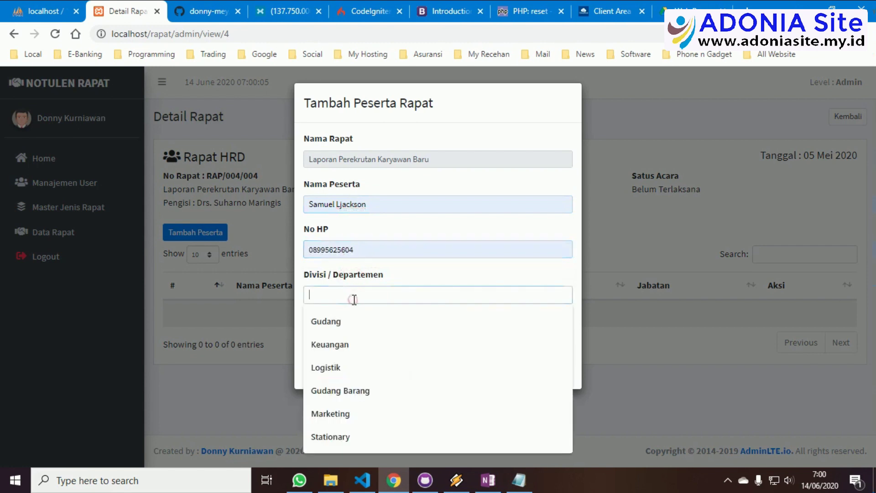
pyautogui.click(352, 343)
pyautogui.click(339, 343)
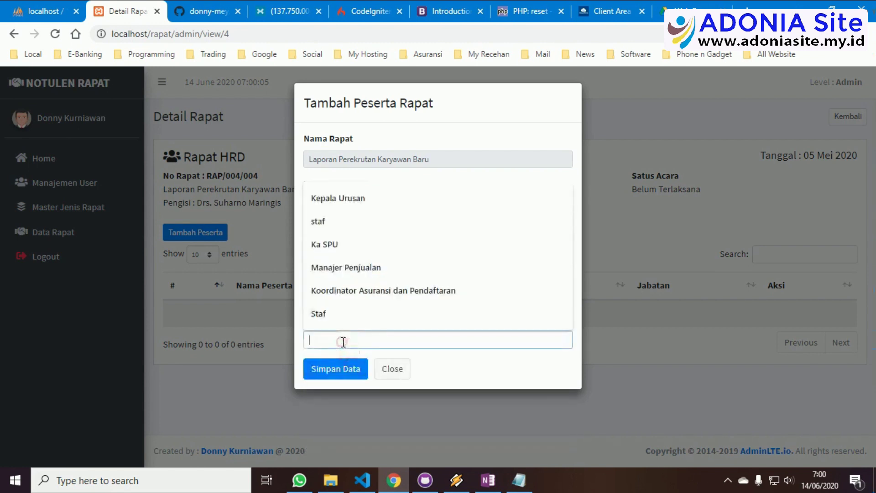
pyautogui.click(331, 318)
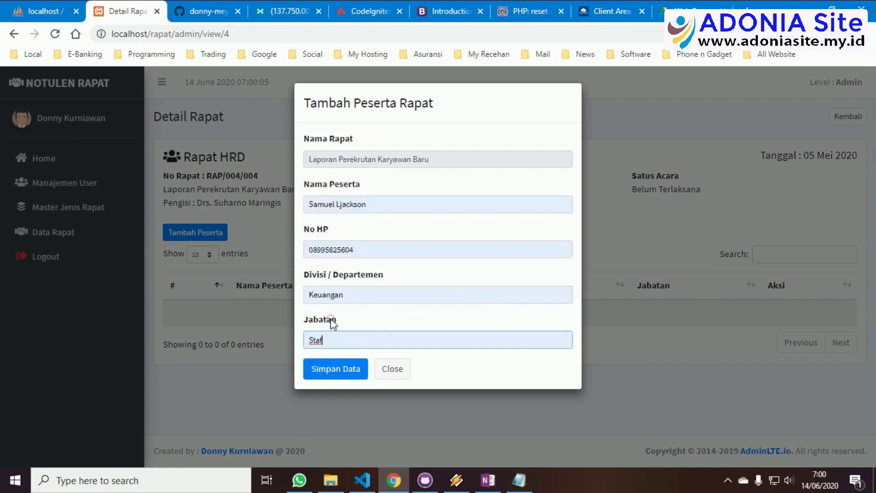
pyautogui.click(334, 370)
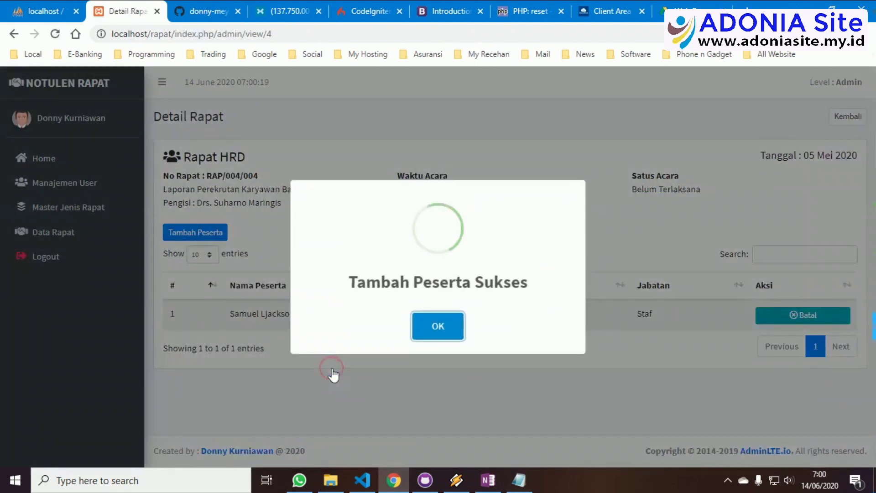
pyautogui.click(439, 333)
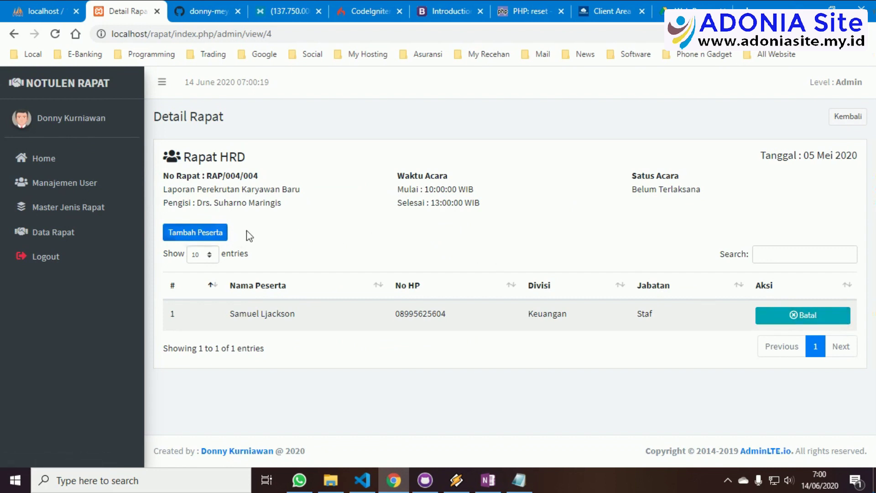
pyautogui.click(85, 211)
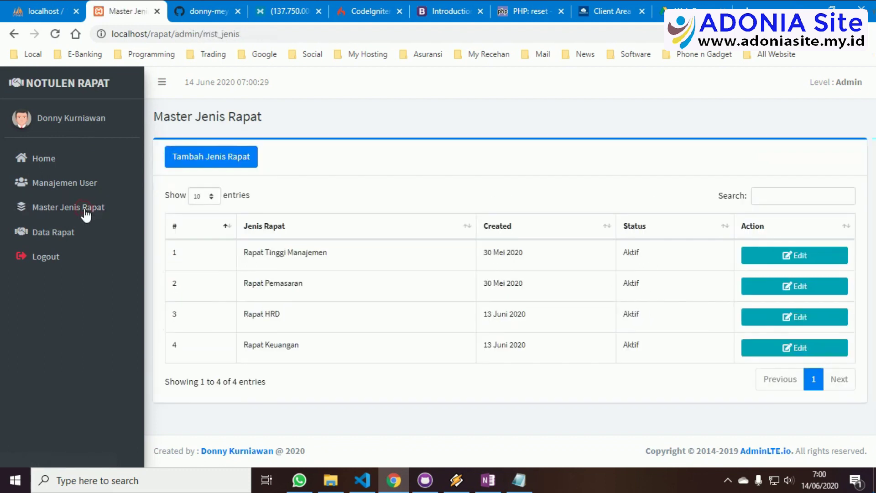
# Log out of the admin account from the List Rapat page
pyautogui.click(62, 239)
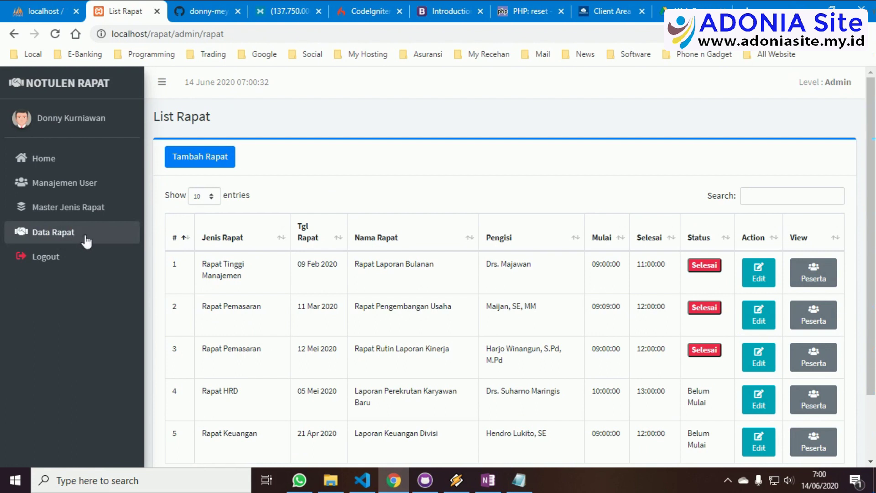
pyautogui.click(51, 260)
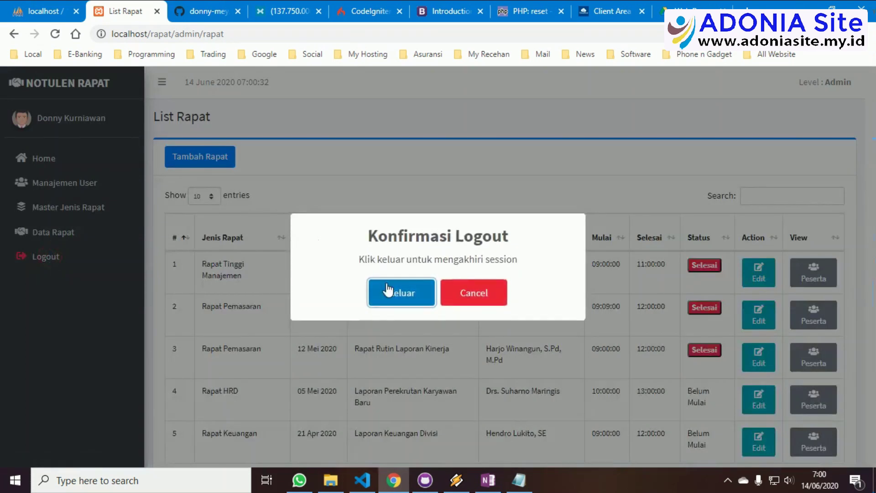
pyautogui.click(387, 291)
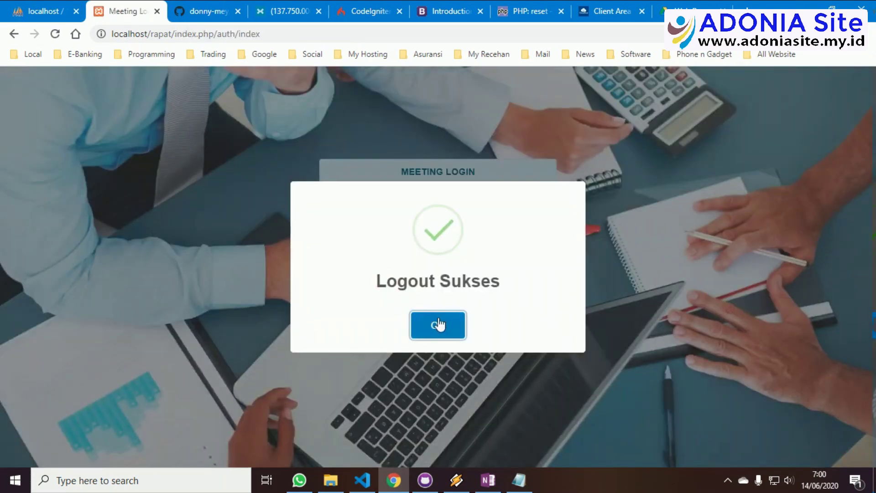
pyautogui.click(439, 325)
# Sign in with the saved user-level email and the account password
pyautogui.click(427, 212)
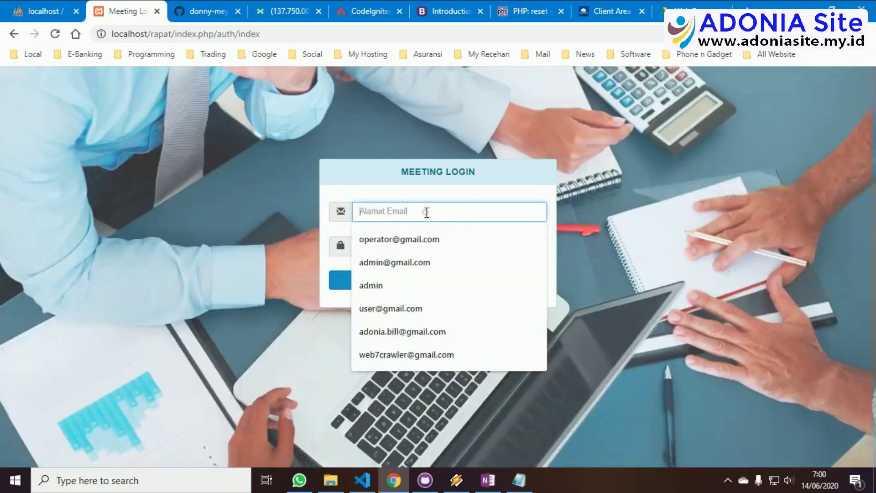
pyautogui.click(410, 307)
pyautogui.click(407, 247)
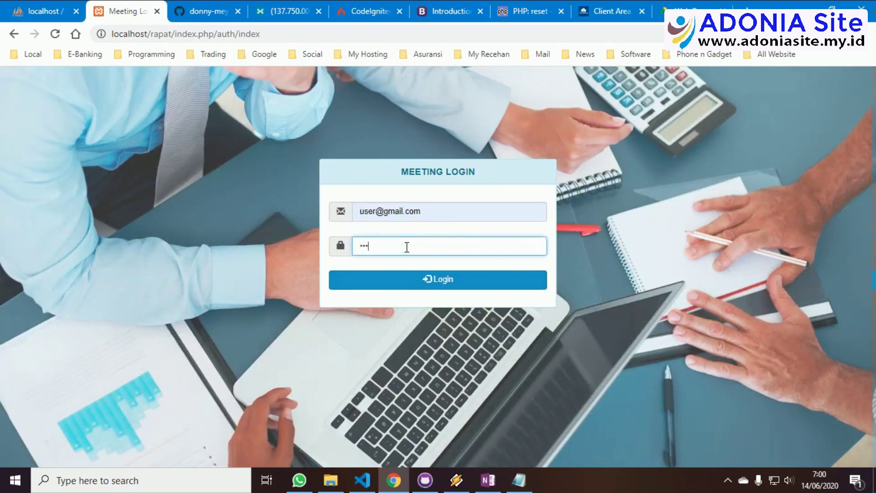
pyautogui.press('Return')
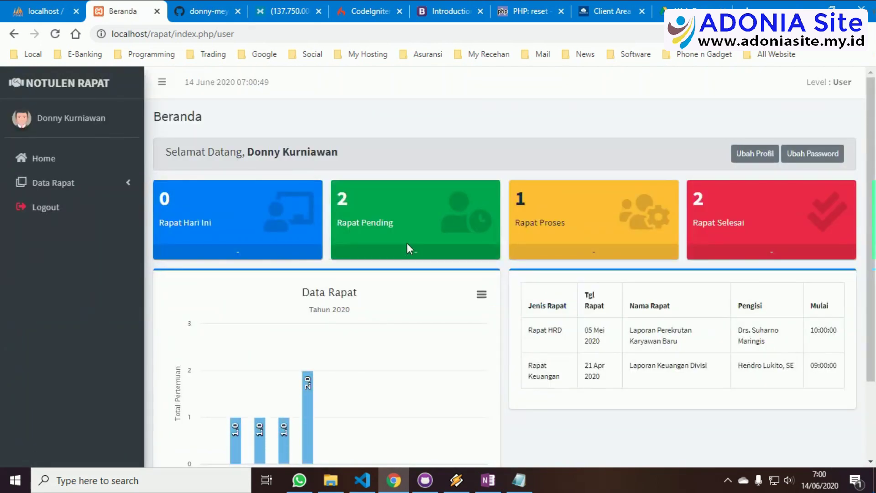
# Preview the Ubah Profil and Ubah Password forms without saving, then open Data Rapat > Rapat
pyautogui.scroll(-2, 417, 242)
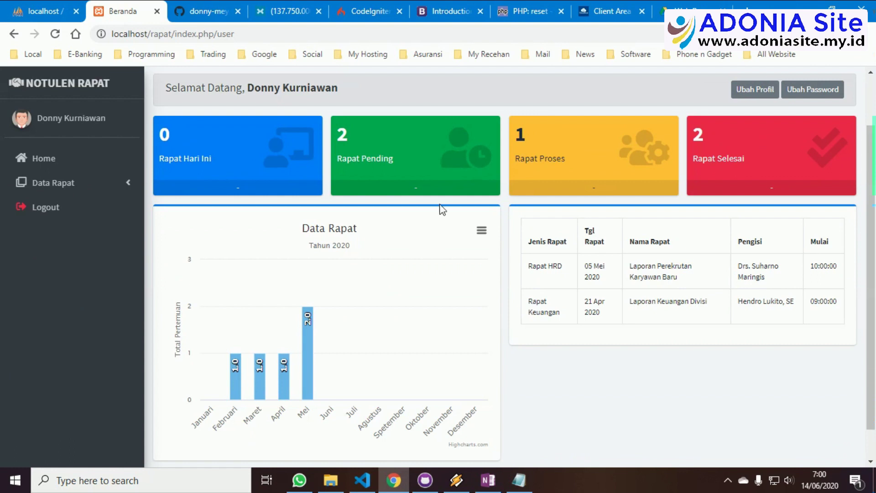
pyautogui.click(754, 89)
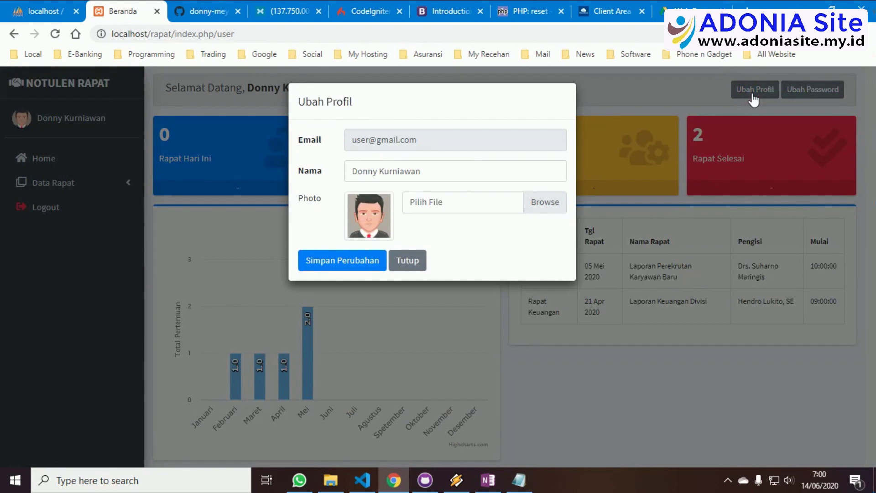
pyautogui.click(409, 261)
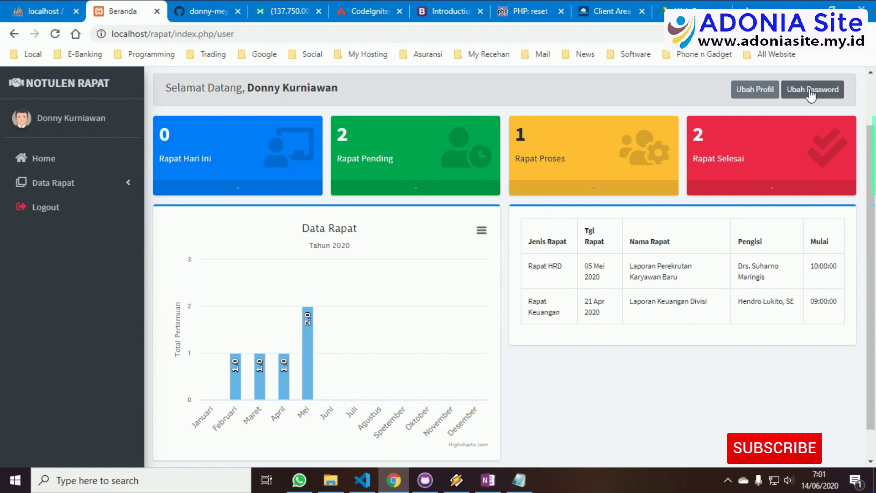
pyautogui.click(810, 93)
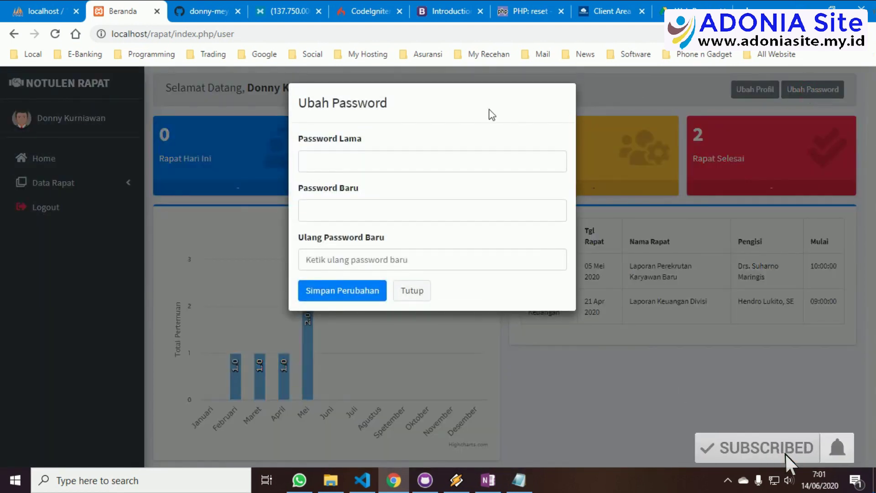
pyautogui.click(409, 291)
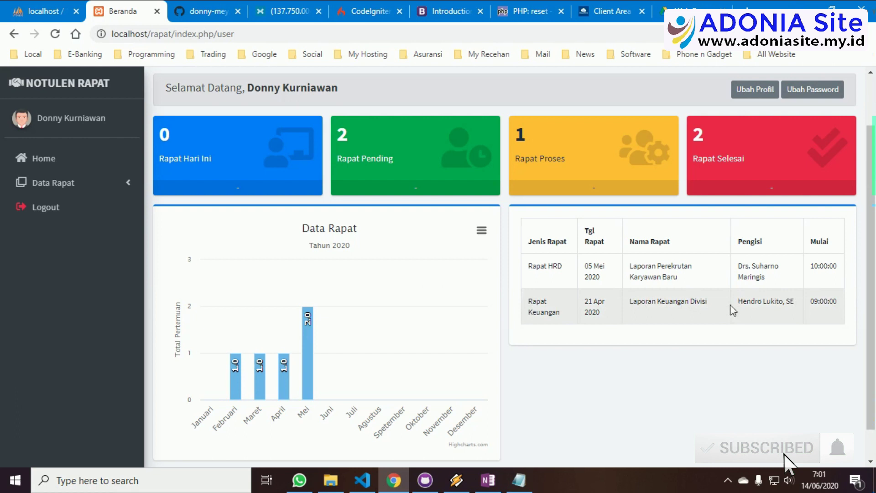
pyautogui.click(64, 182)
pyautogui.click(35, 208)
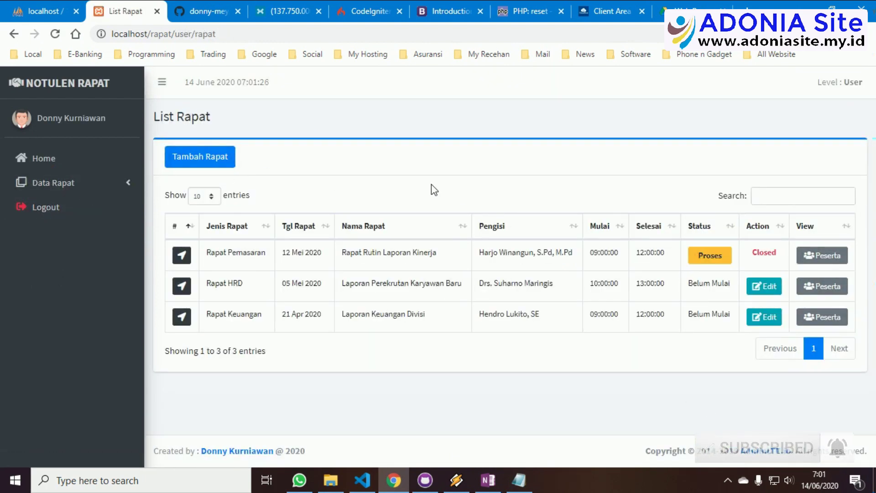
# Open the Tambah Rapat form, view the Jenis Rapat options, and cancel without adding a meeting
pyautogui.click(205, 167)
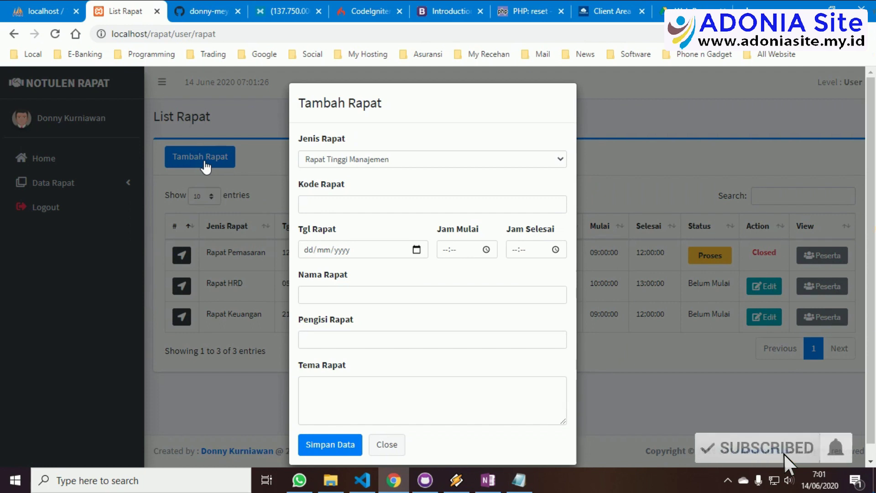
pyautogui.click(334, 159)
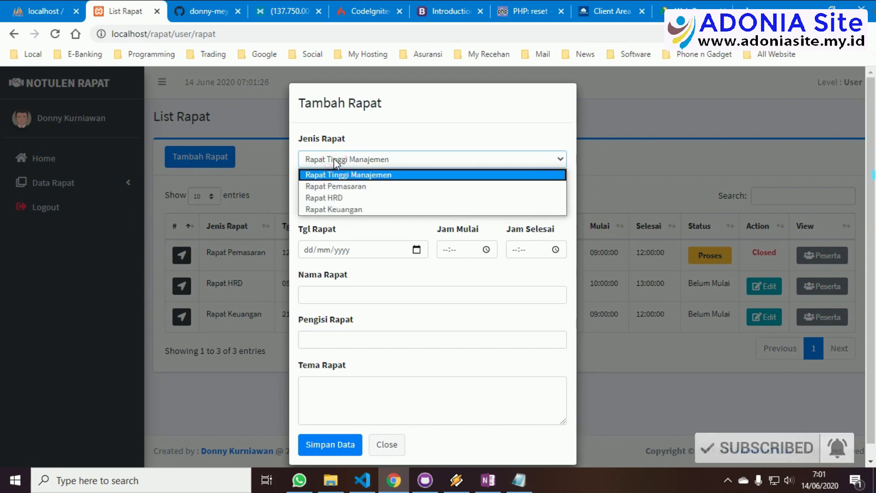
pyautogui.click(378, 140)
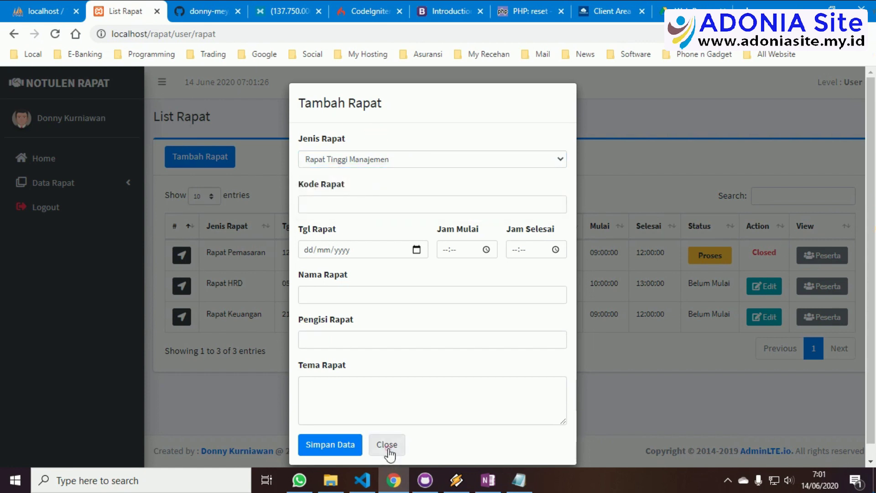
pyautogui.click(387, 445)
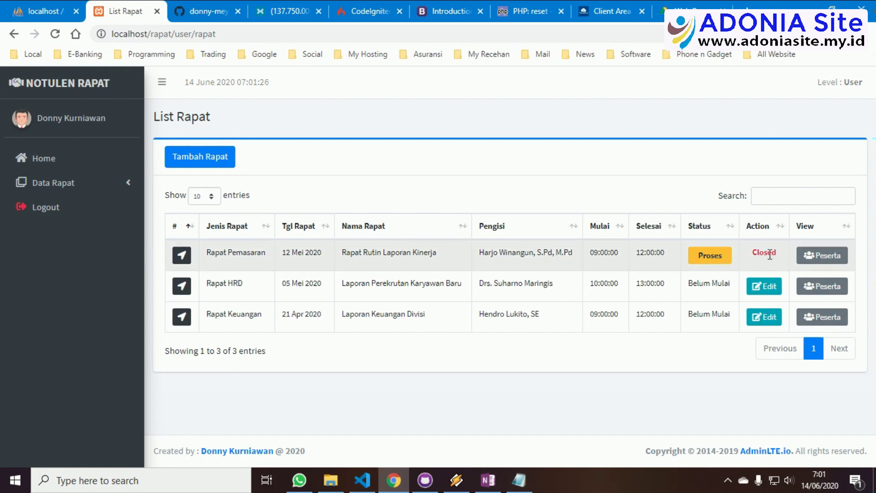
pyautogui.click(181, 256)
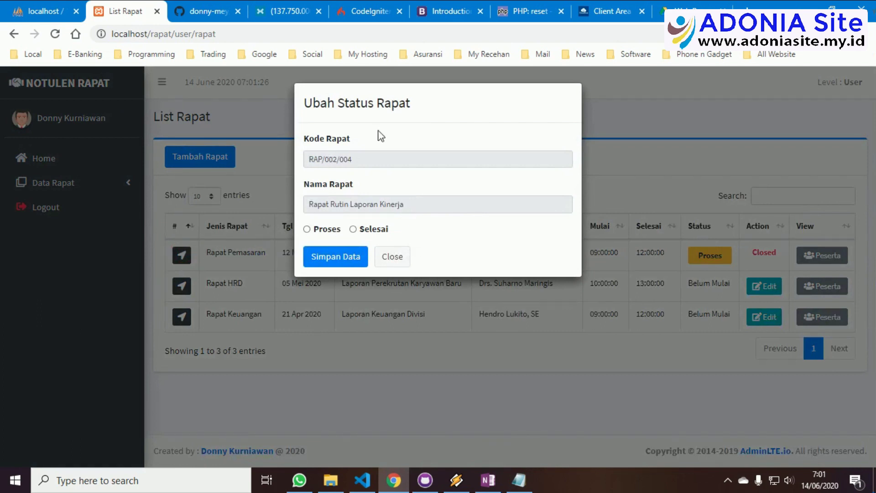
pyautogui.click(393, 258)
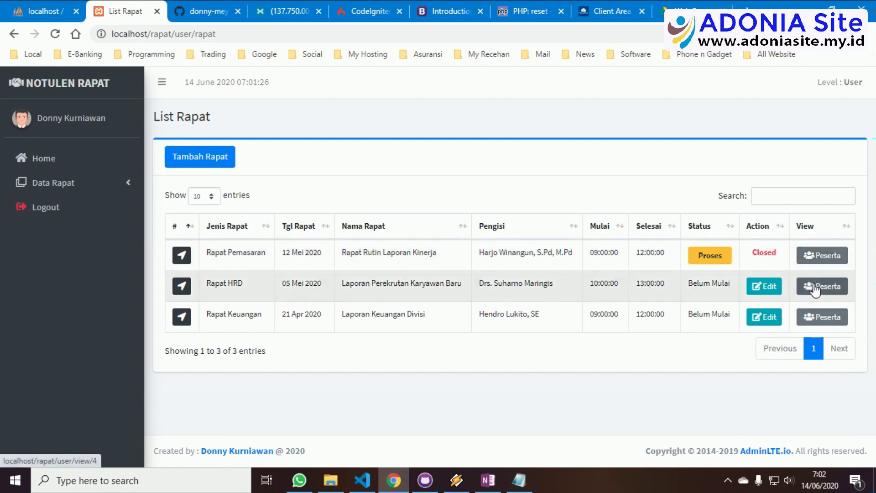
pyautogui.click(773, 290)
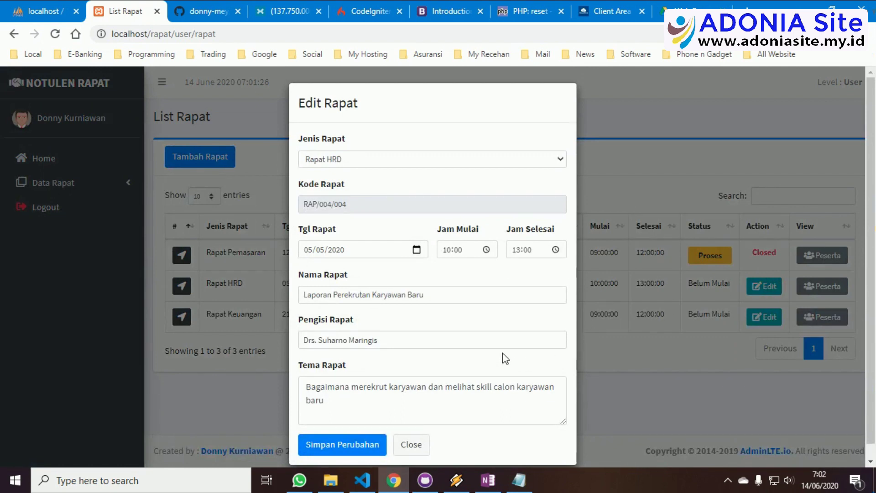
pyautogui.click(406, 444)
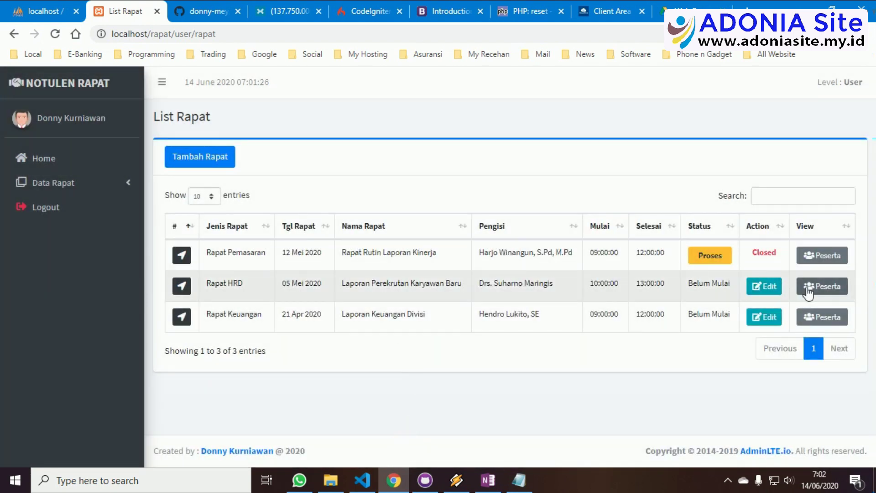
# Add a saved participant to Rapat HRD with division Logistik and position Staf
pyautogui.click(811, 292)
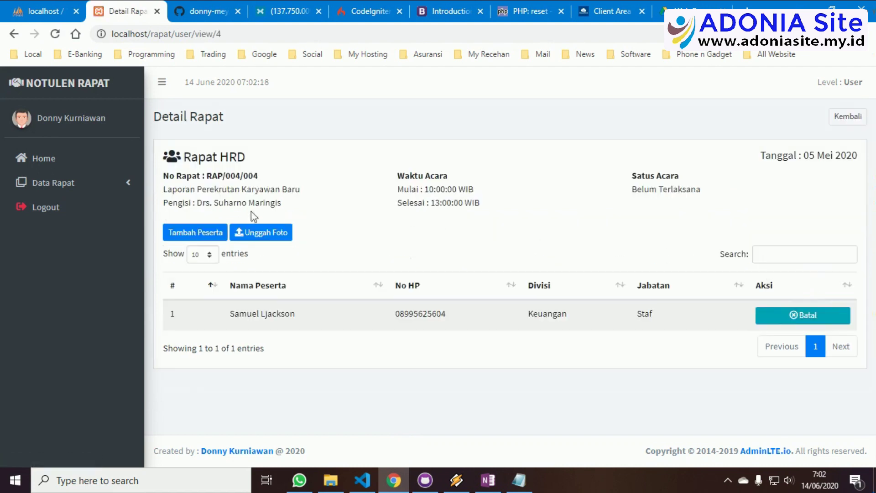
pyautogui.click(202, 233)
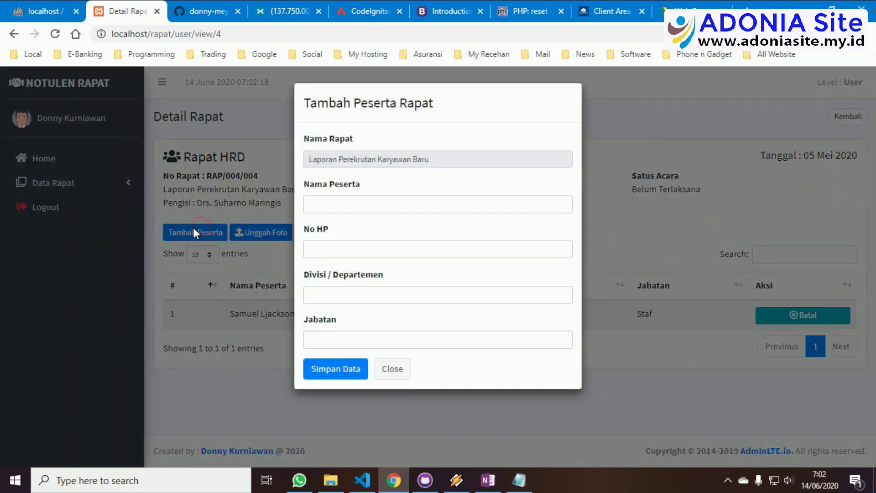
pyautogui.click(338, 203)
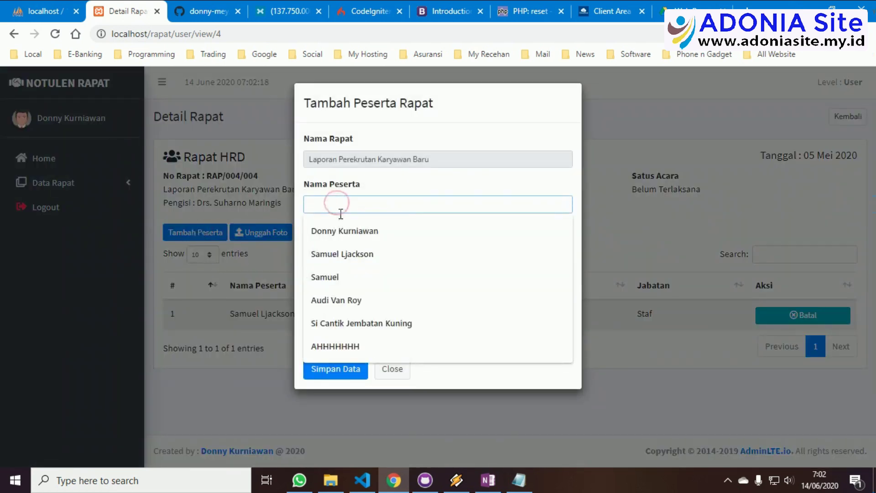
pyautogui.click(344, 300)
pyautogui.click(343, 250)
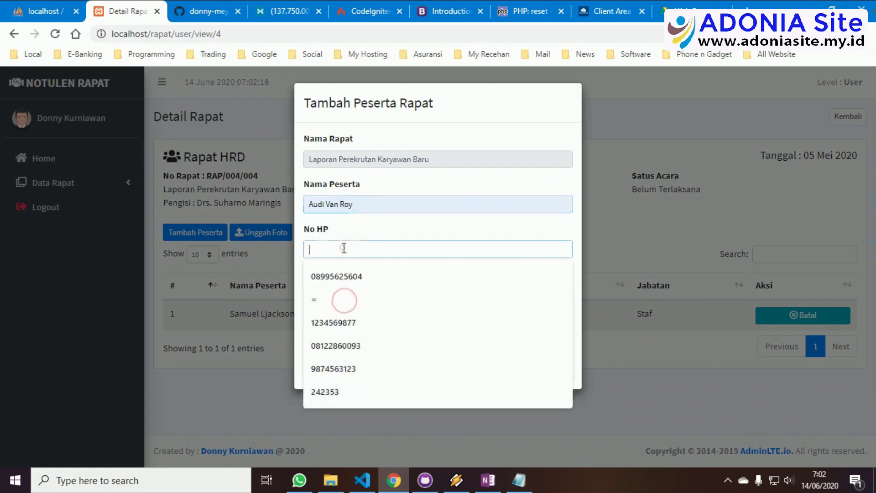
pyautogui.click(337, 326)
pyautogui.click(345, 296)
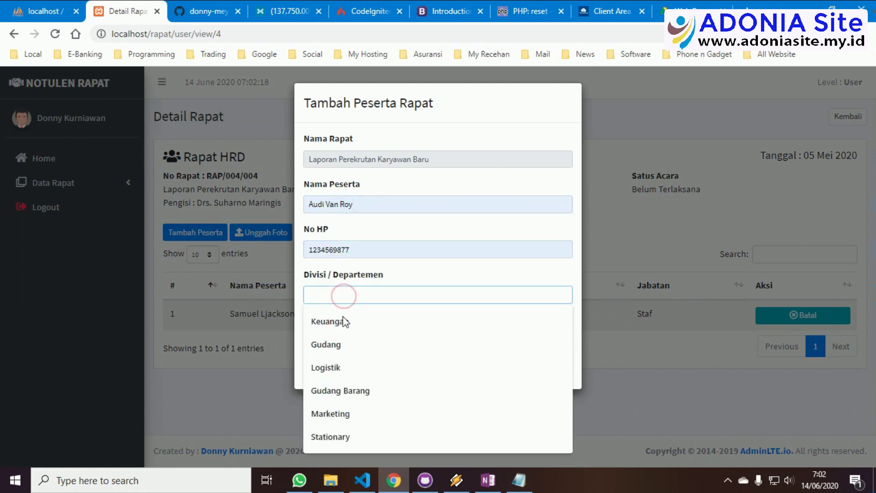
pyautogui.click(342, 364)
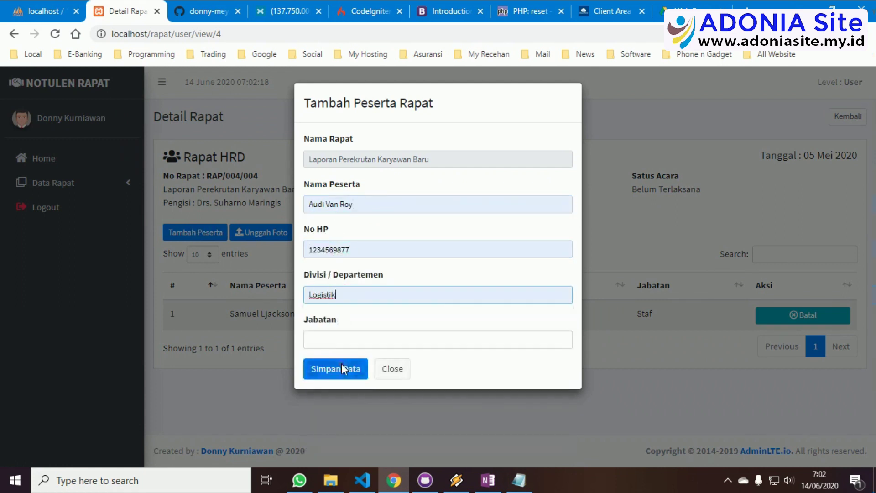
pyautogui.click(340, 338)
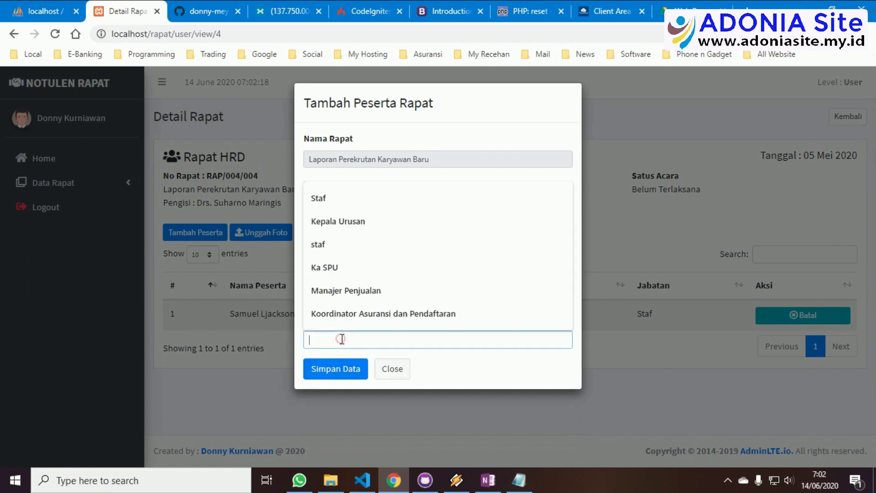
pyautogui.click(330, 199)
pyautogui.click(336, 372)
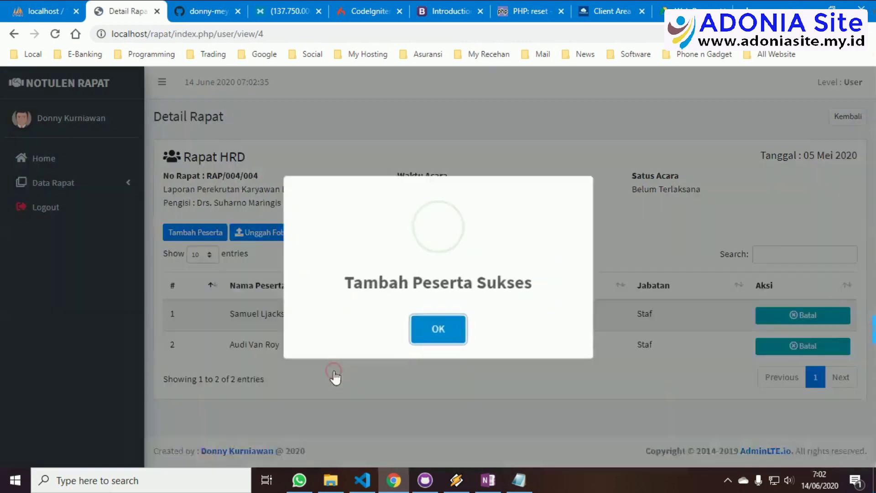
pyautogui.click(434, 329)
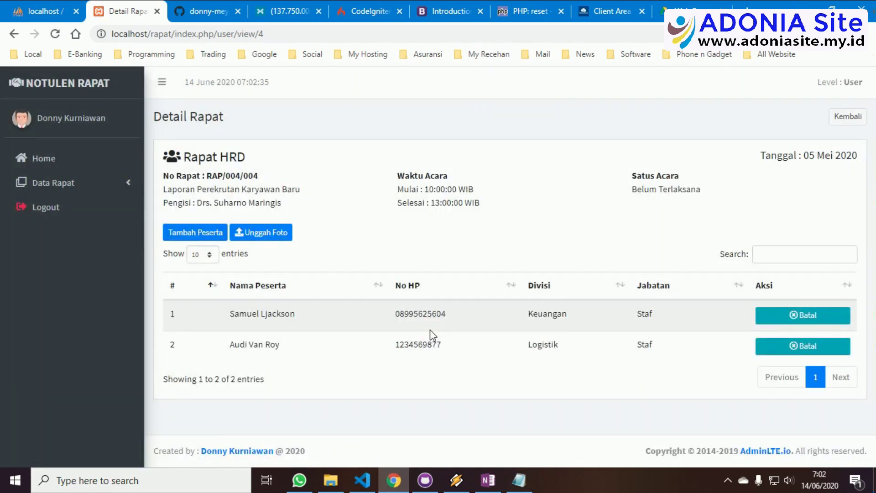
# Cancel the first participant from Rapat HRD, then open the meeting's photo page
pyautogui.click(811, 321)
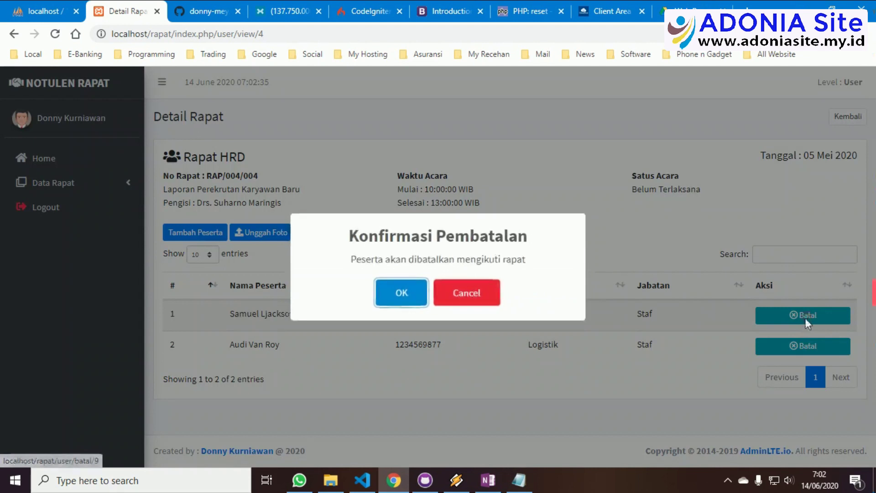
pyautogui.click(416, 292)
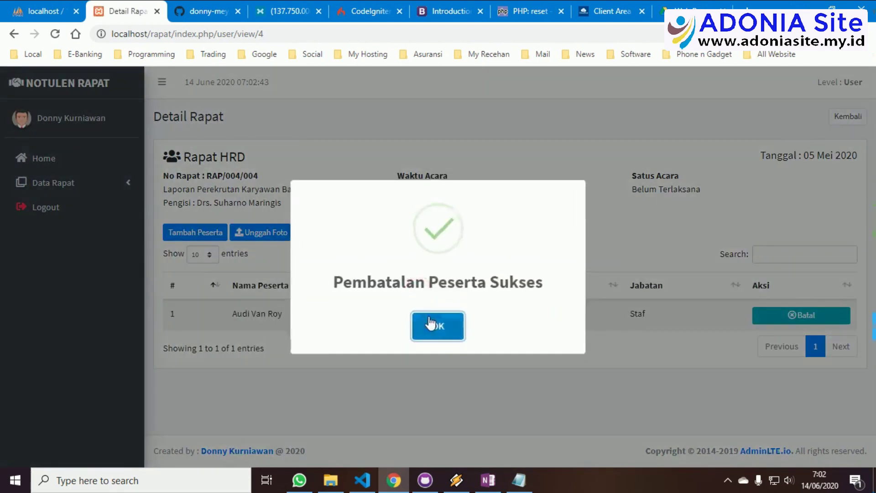
pyautogui.click(430, 323)
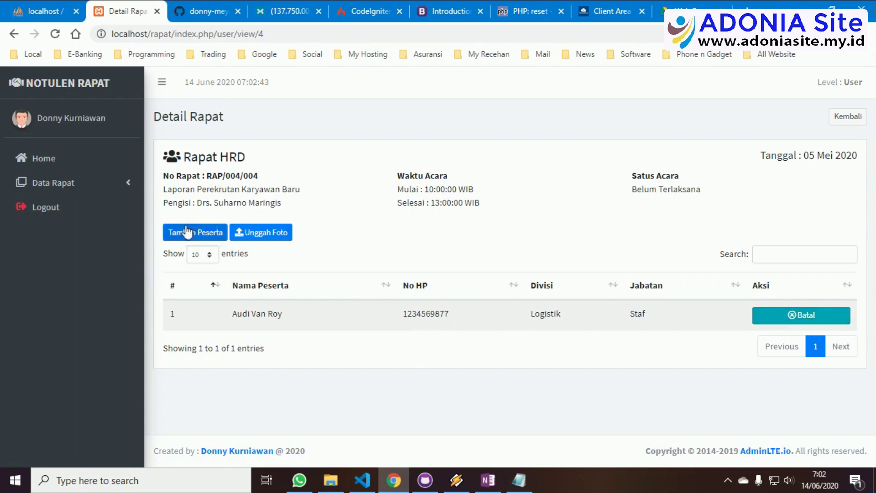
pyautogui.click(261, 234)
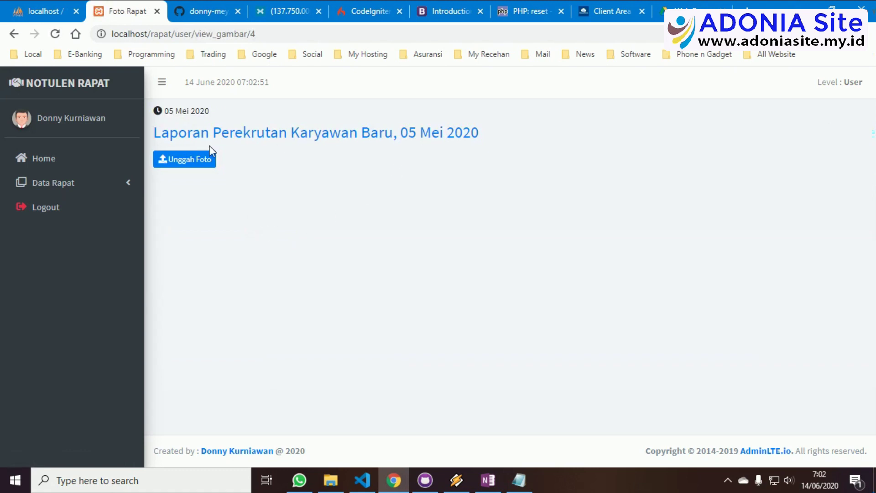
# Start a photo upload and browse to the Downloads > Koleksi Gambar folder
pyautogui.click(184, 161)
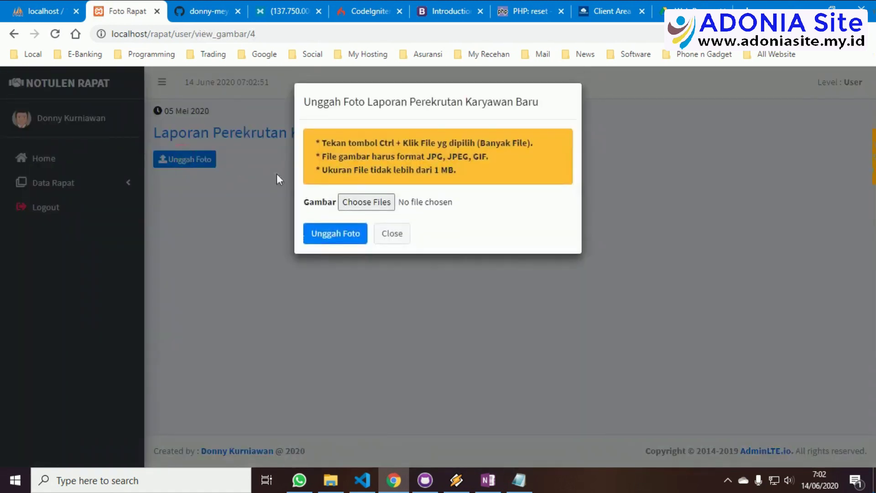
pyautogui.click(366, 197)
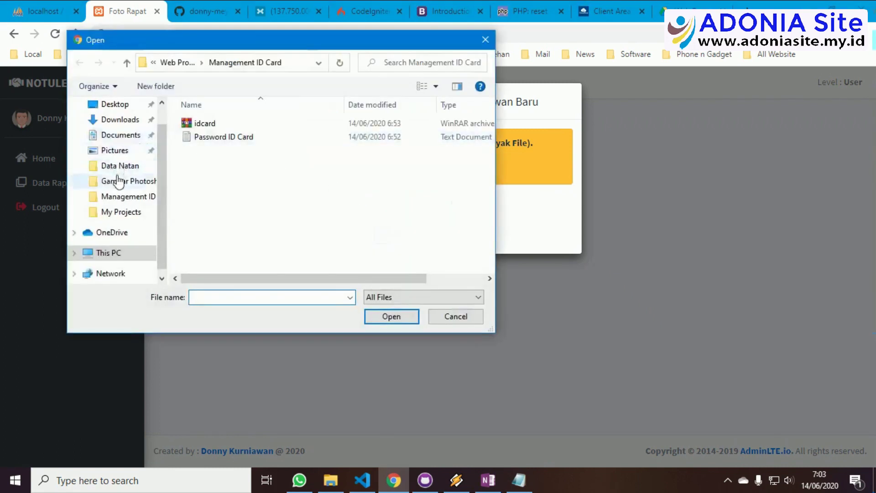
pyautogui.scroll(1, 117, 179)
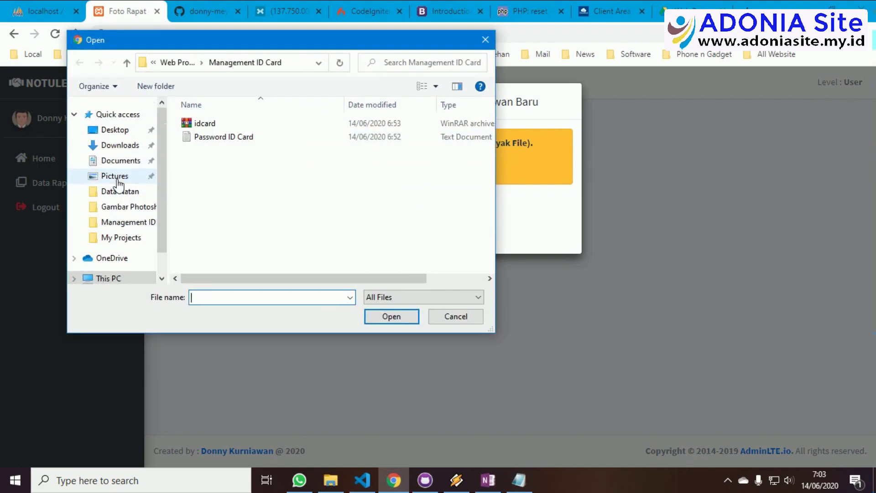
pyautogui.click(120, 146)
pyautogui.scroll(-2, 251, 199)
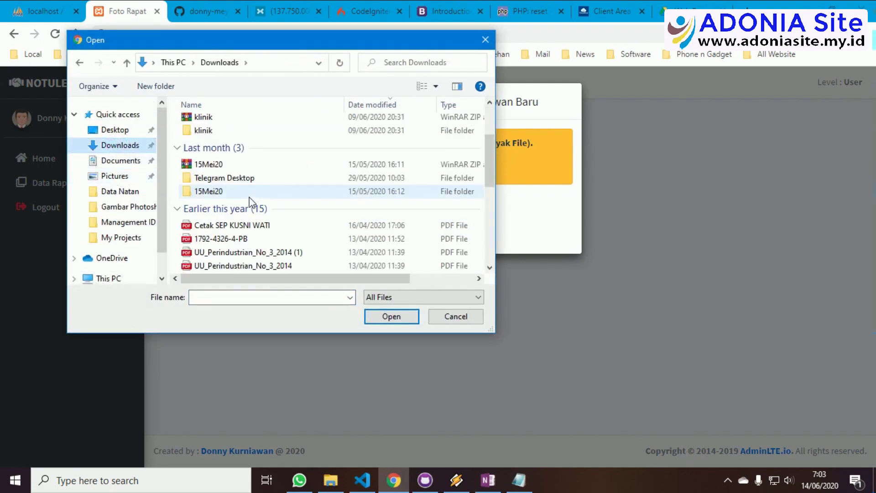
pyautogui.scroll(-4, 250, 201)
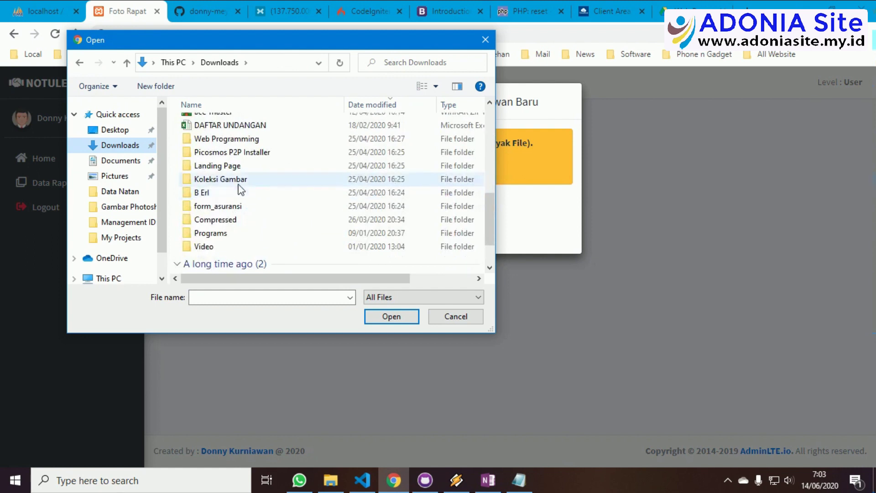
pyautogui.click(237, 180)
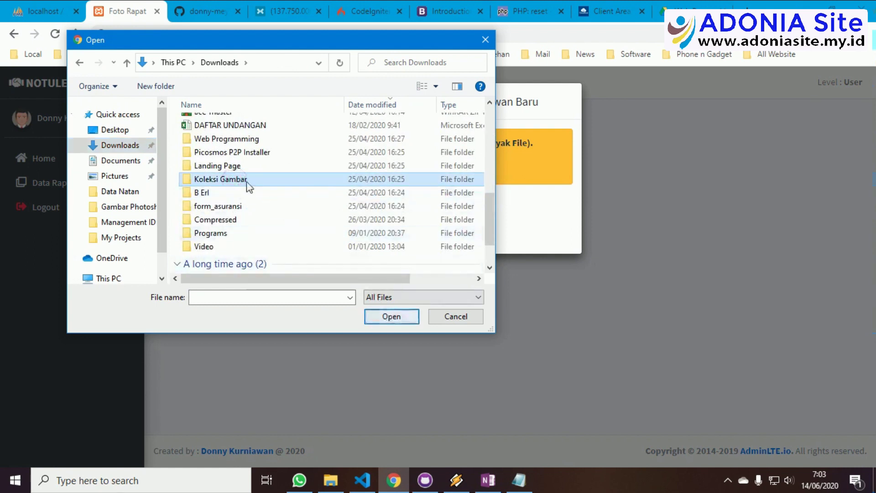
pyautogui.doubleClick(243, 180)
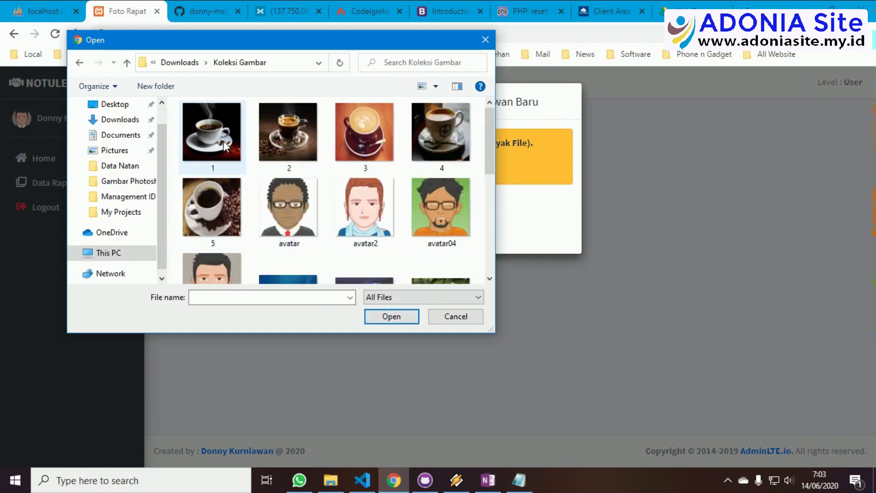
# Select images 1.png–5.png and avatar.png and upload them to the gallery
pyautogui.scroll(-3, 254, 142)
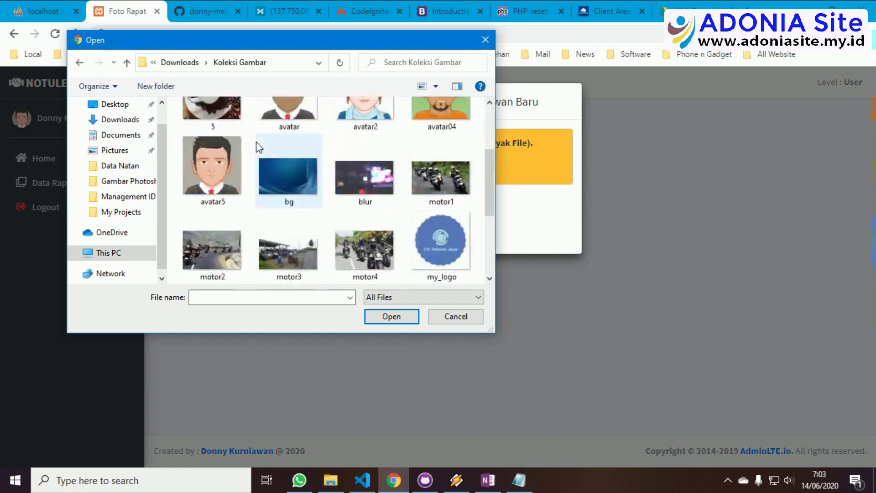
pyautogui.scroll(3, 256, 141)
pyautogui.click(220, 145)
pyautogui.keyDown('ctrl'); pyautogui.click(293, 144); pyautogui.keyUp('ctrl')
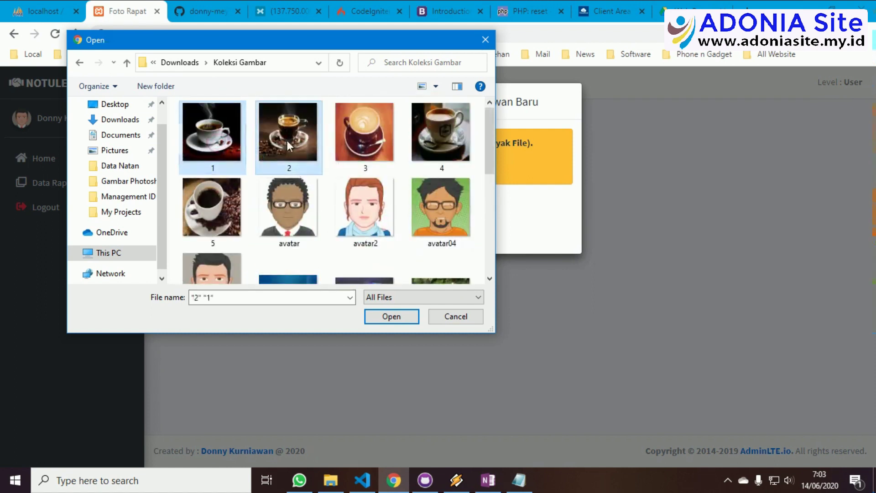
pyautogui.keyDown('ctrl'); pyautogui.click(357, 143); pyautogui.keyUp('ctrl')
pyautogui.keyDown('ctrl'); pyautogui.click(432, 141); pyautogui.keyUp('ctrl')
pyautogui.keyDown('ctrl'); pyautogui.click(228, 210); pyautogui.keyUp('ctrl')
pyautogui.keyDown('ctrl'); pyautogui.click(290, 208); pyautogui.keyUp('ctrl')
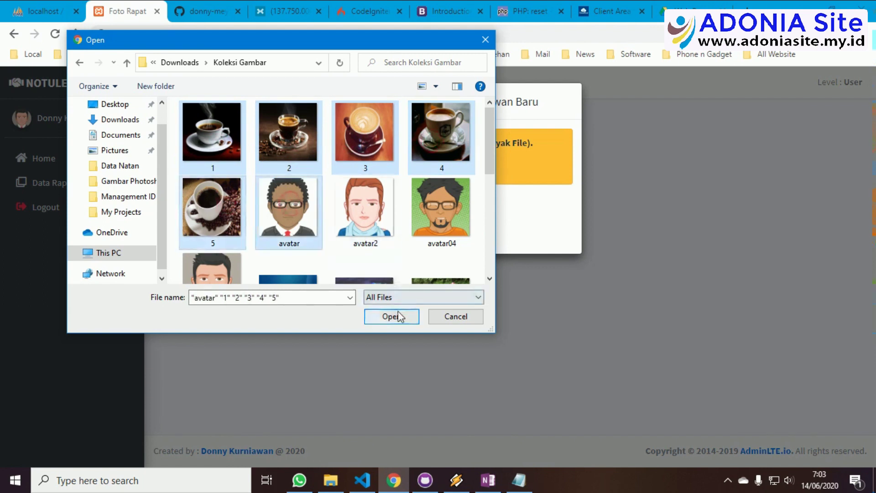
pyautogui.click(398, 315)
pyautogui.click(332, 235)
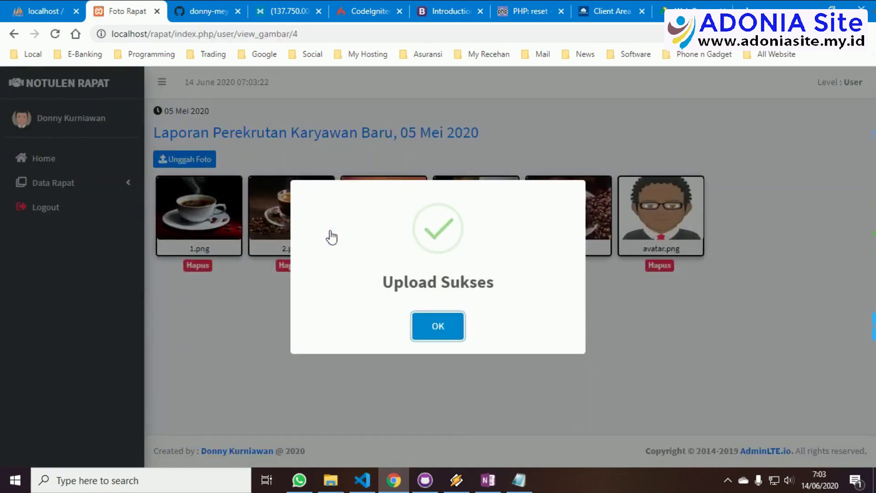
pyautogui.click(452, 337)
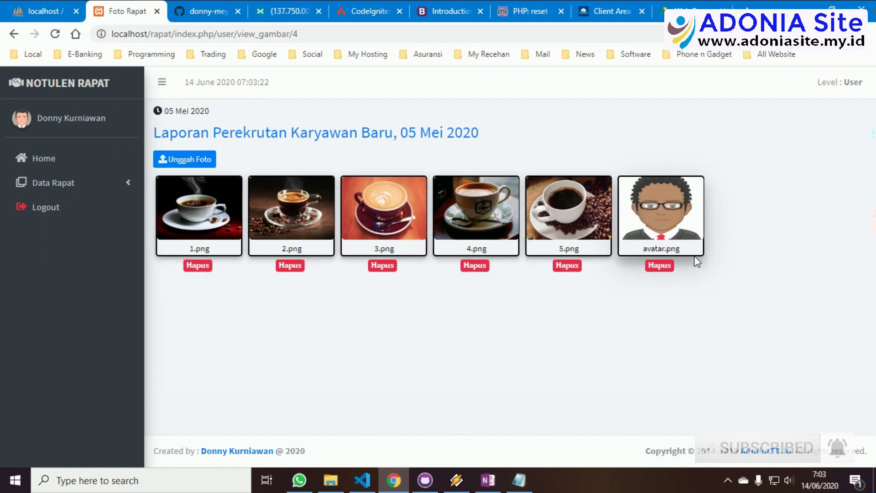
# Delete the avatar.png photo from the gallery
pyautogui.click(663, 266)
pyautogui.click(417, 344)
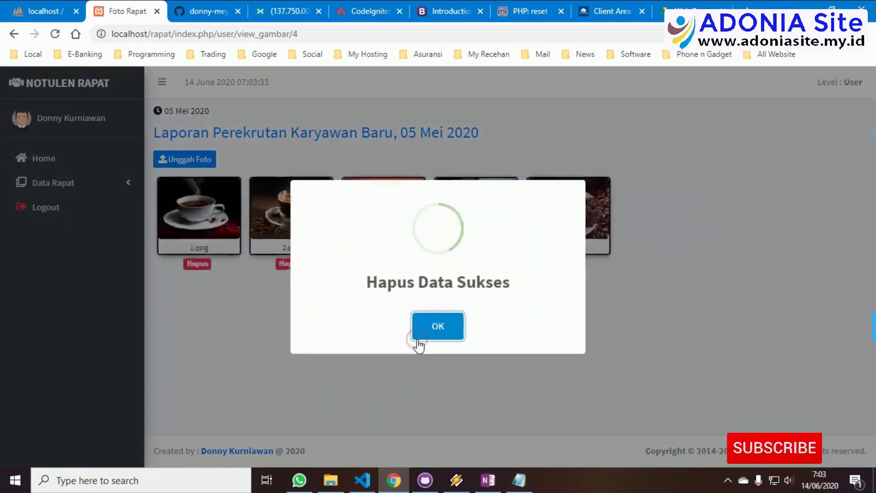
pyautogui.click(439, 332)
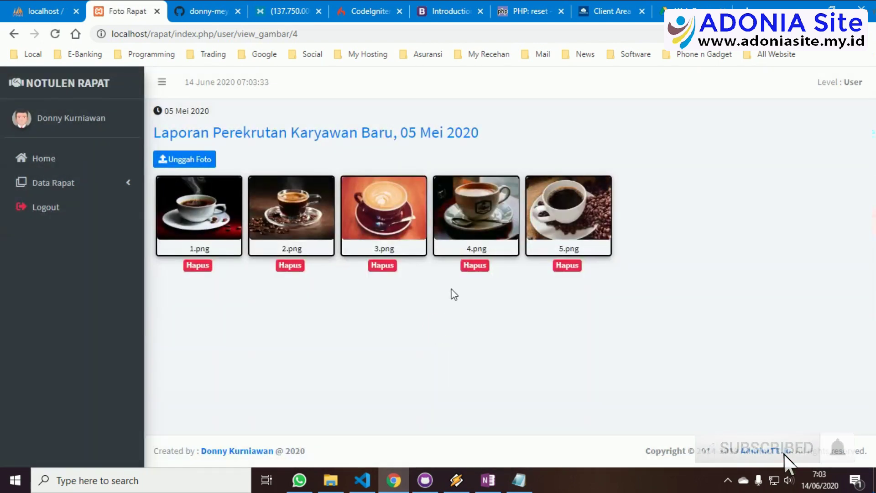
# Upload blur.jpg, motor1.jpg, motor2.jpg and motor3.jpg to the gallery
pyautogui.click(204, 159)
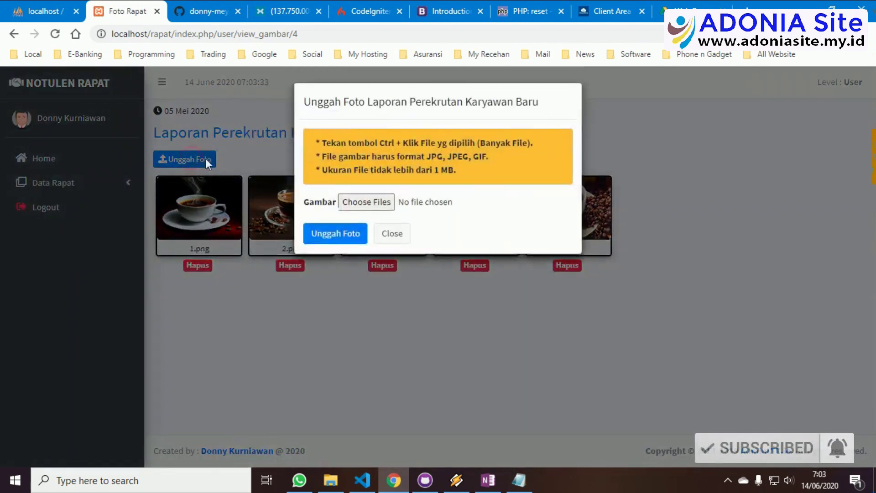
pyautogui.click(365, 202)
pyautogui.scroll(-3, 322, 226)
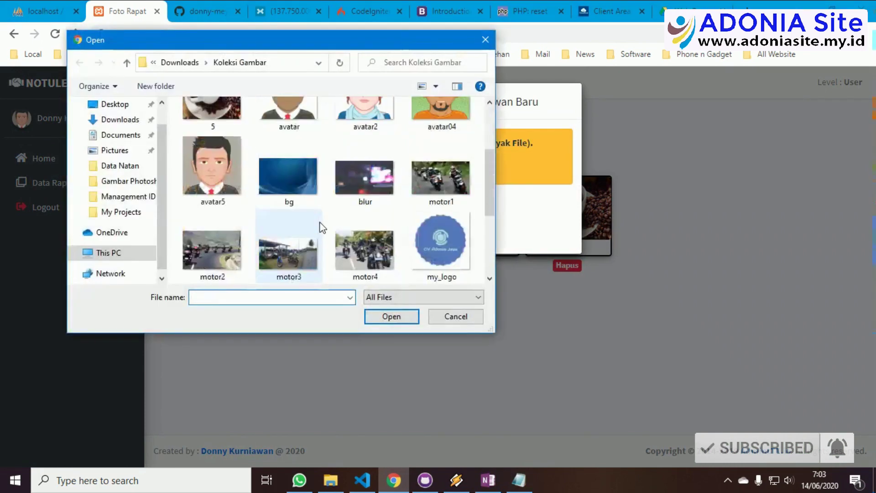
pyautogui.click(435, 171)
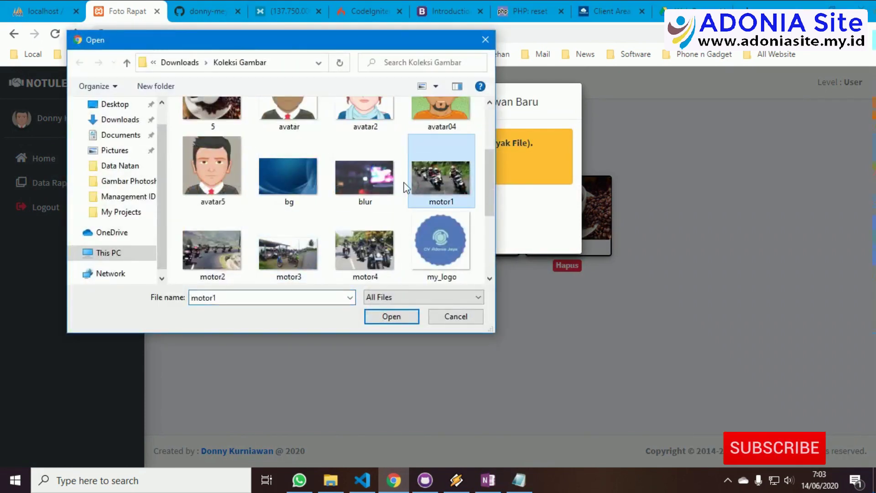
pyautogui.keyDown('ctrl'); pyautogui.click(364, 178); pyautogui.keyUp('ctrl')
pyautogui.keyDown('ctrl'); pyautogui.click(213, 249); pyautogui.keyUp('ctrl')
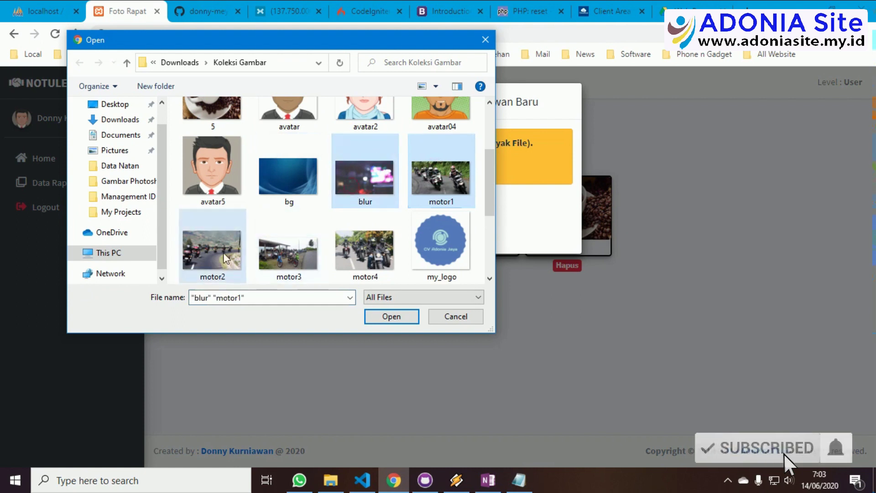
pyautogui.keyDown('ctrl'); pyautogui.click(282, 252); pyautogui.keyUp('ctrl')
pyautogui.click(406, 319)
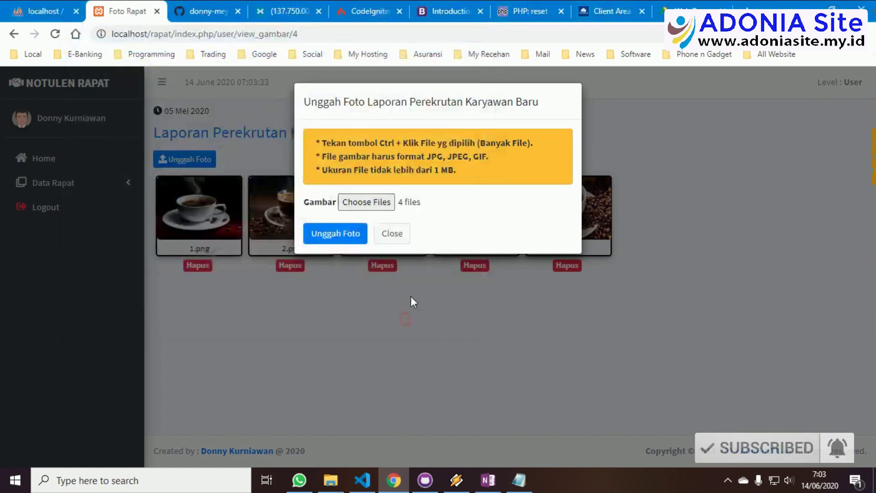
pyautogui.click(352, 239)
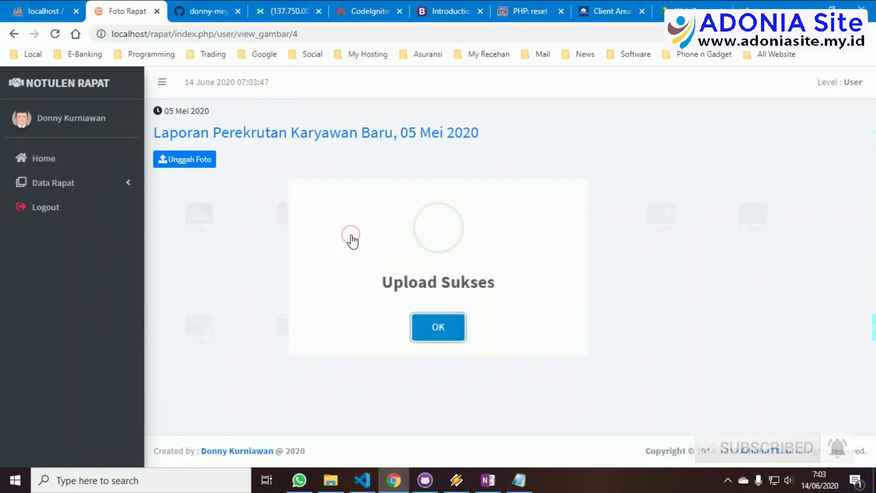
pyautogui.click(438, 332)
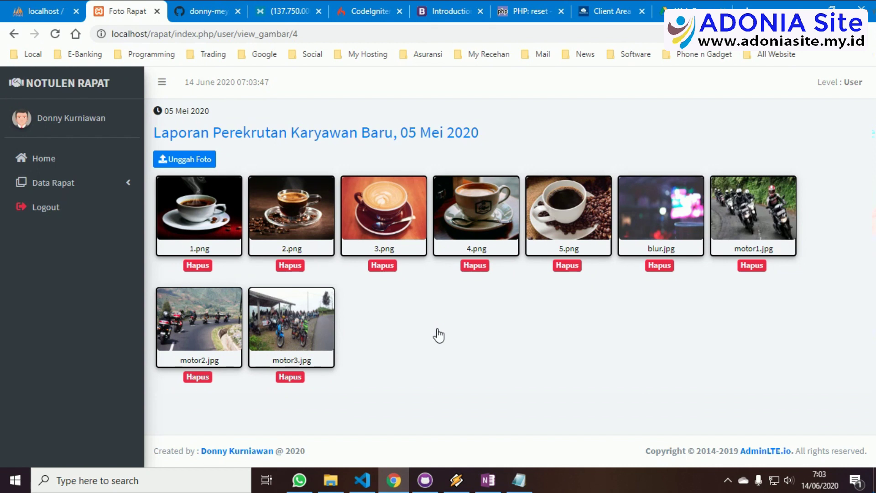
# Leave the Rapat HRD page and open Data Rapat > Rapat in the sidebar
pyautogui.click(383, 136)
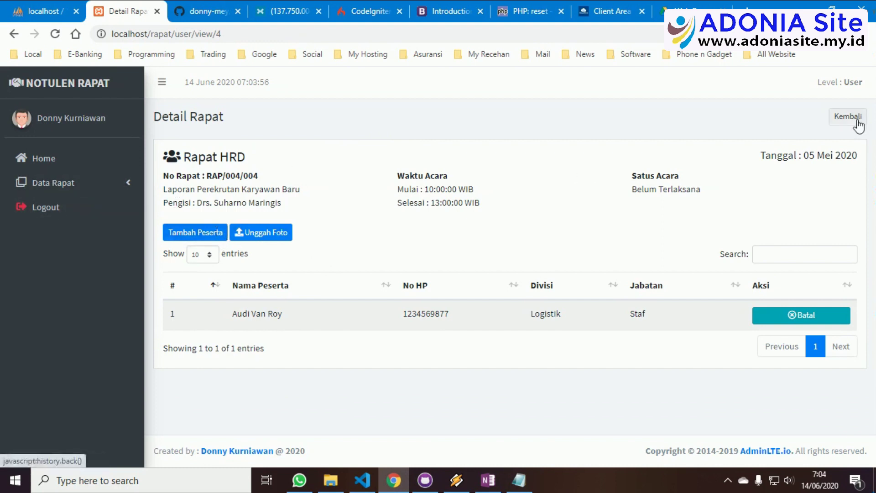
pyautogui.click(64, 184)
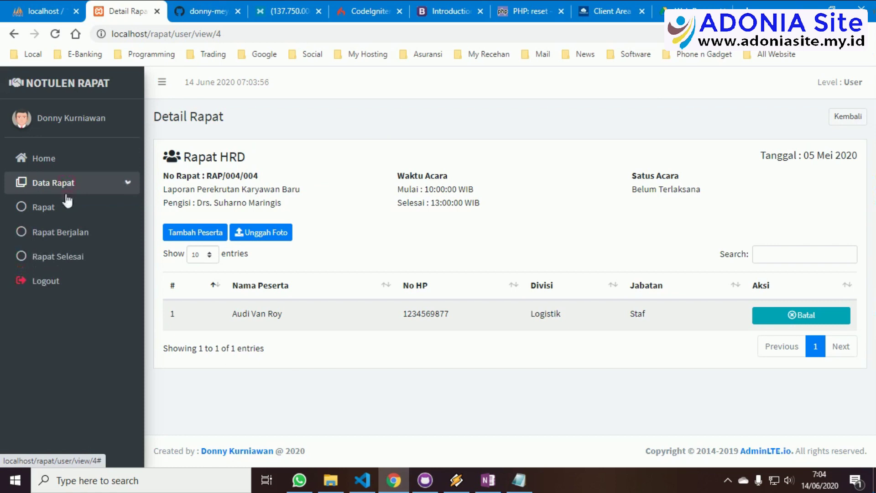
pyautogui.click(65, 209)
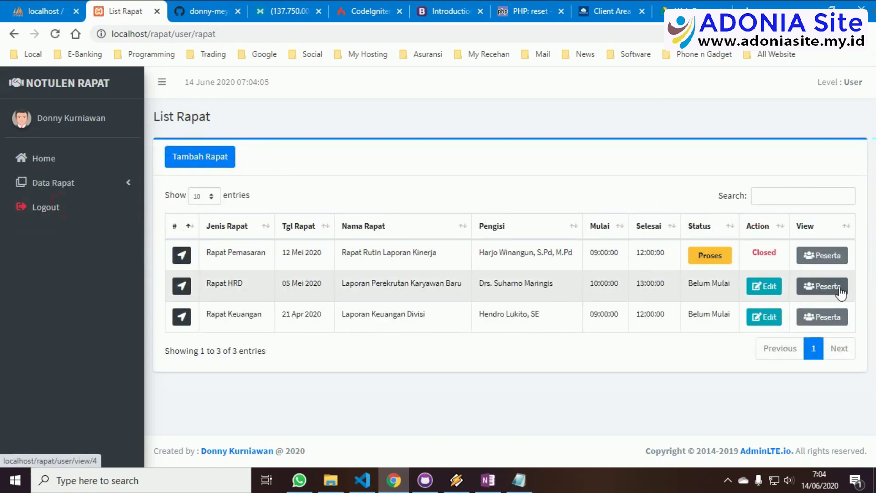
# Open the Input Notulen form for Rapat Rutin Laporan Kinerja from the List Rapat Berlangsung page
pyautogui.click(92, 190)
pyautogui.click(85, 233)
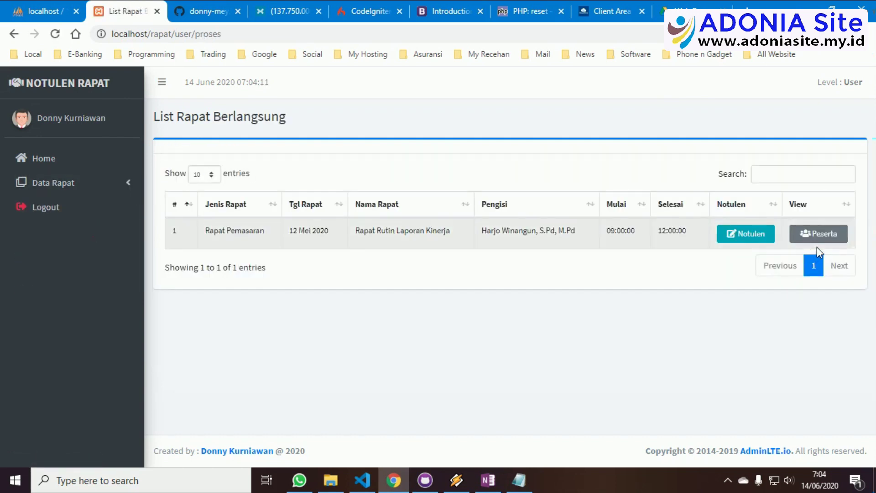
pyautogui.click(736, 236)
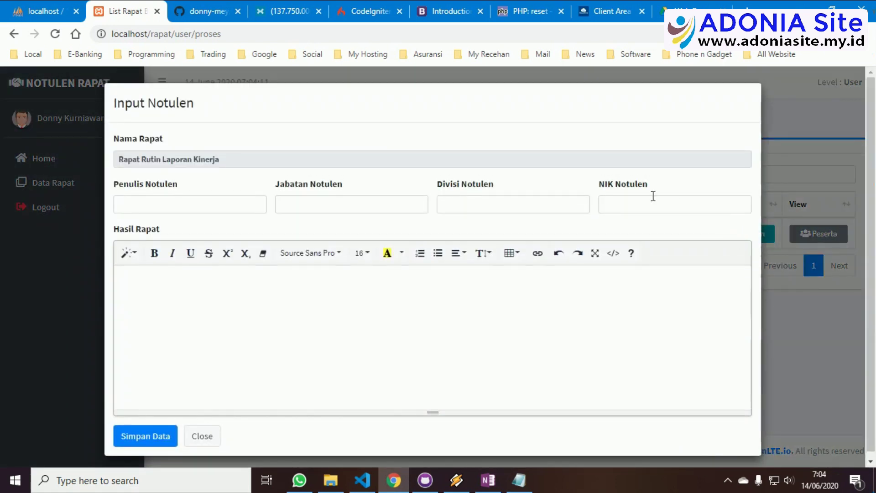
pyautogui.click(207, 207)
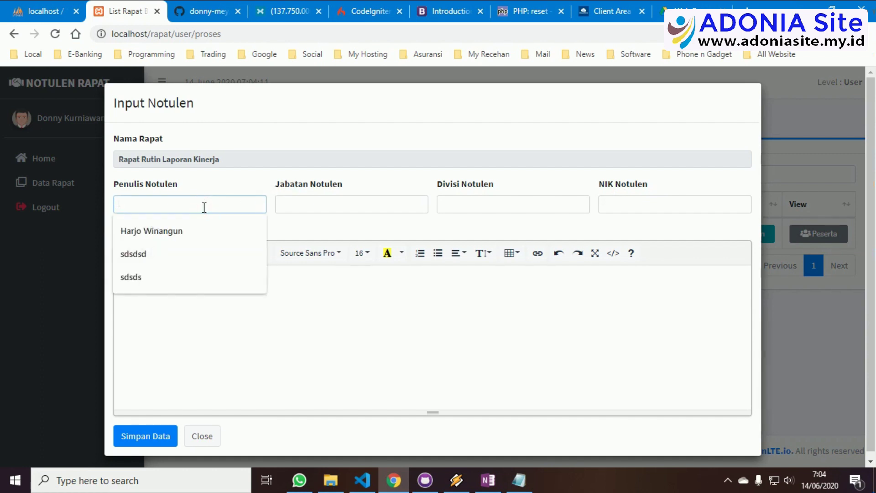
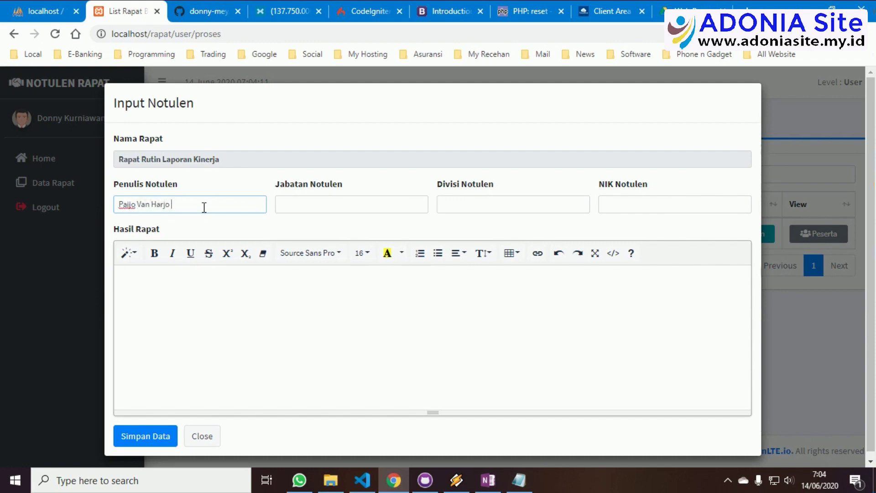
# Enter the minute-taker's name, position Kepala Bagian, division Gudang and their NIK
pyautogui.press('Tab')
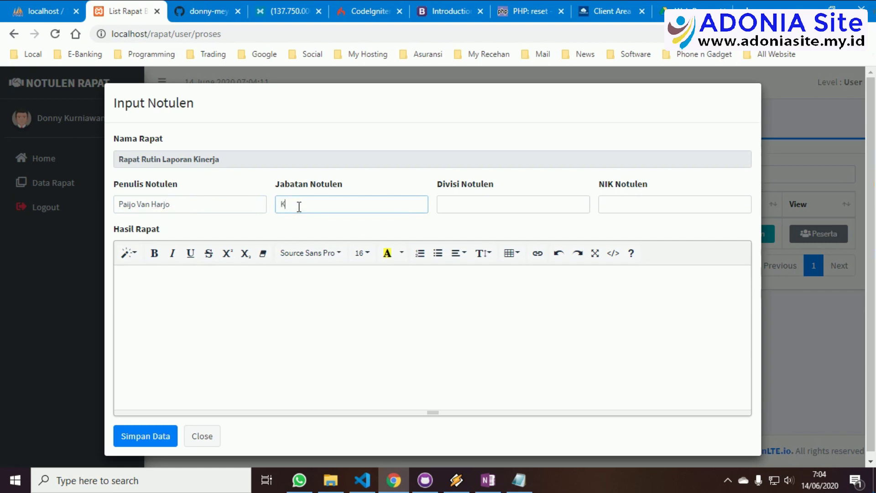
pyautogui.write('Kepala Bagian')
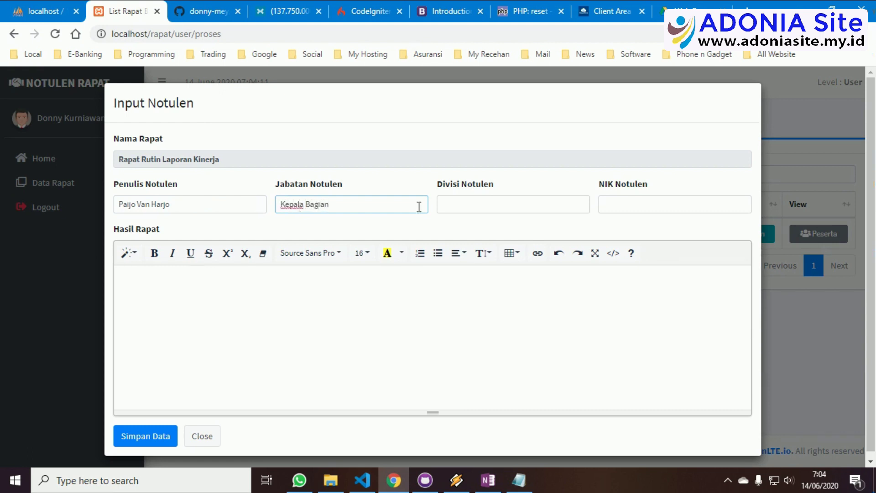
pyautogui.click(493, 206)
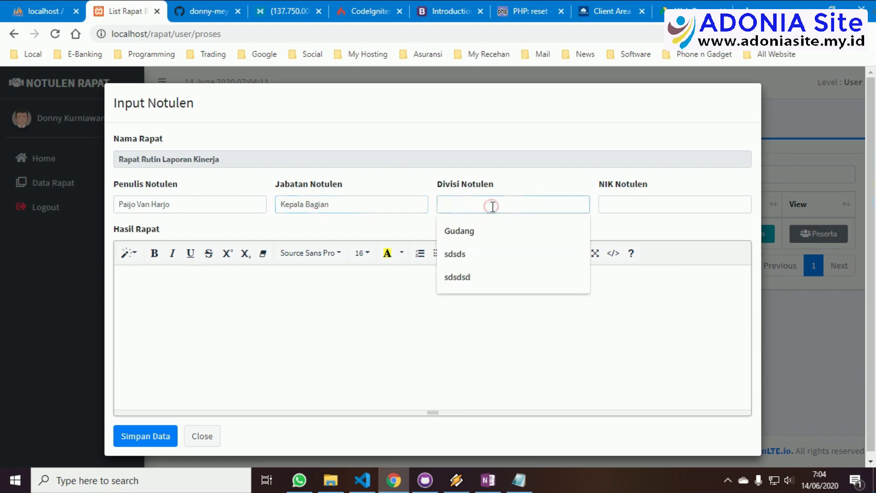
pyautogui.click(489, 230)
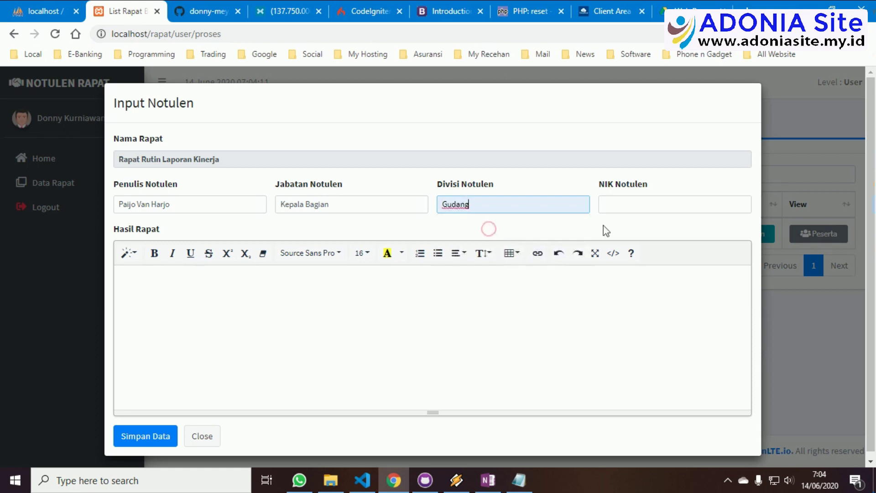
pyautogui.click(623, 205)
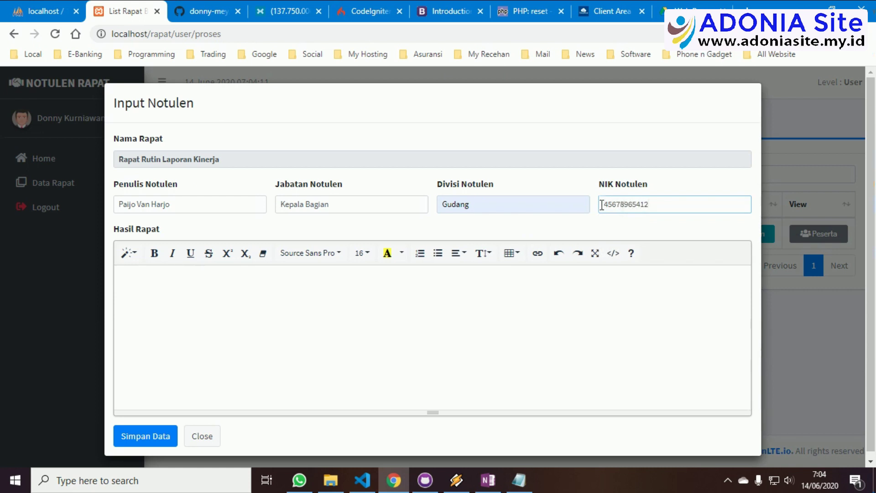
pyautogui.click(358, 296)
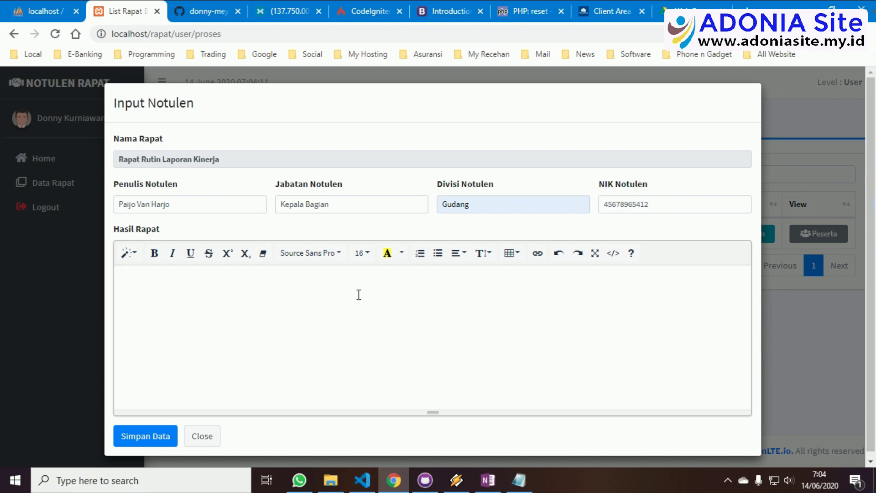
pyautogui.rightClick(122, 13)
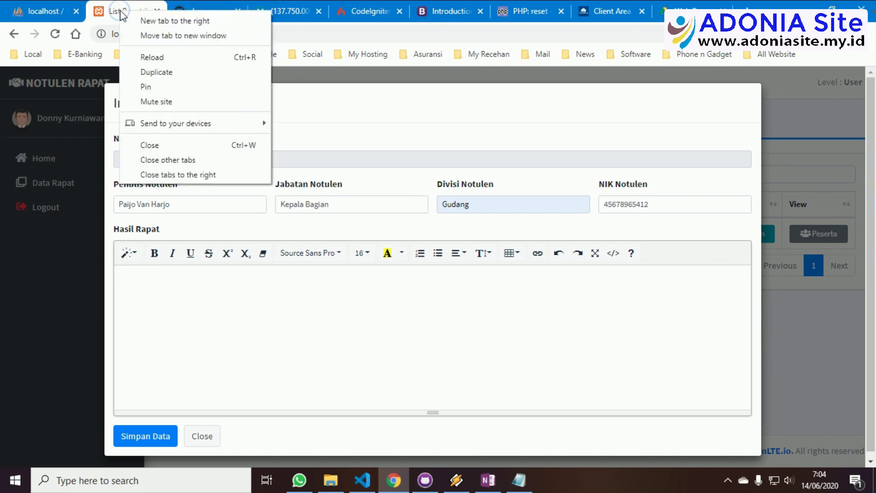
pyautogui.click(172, 76)
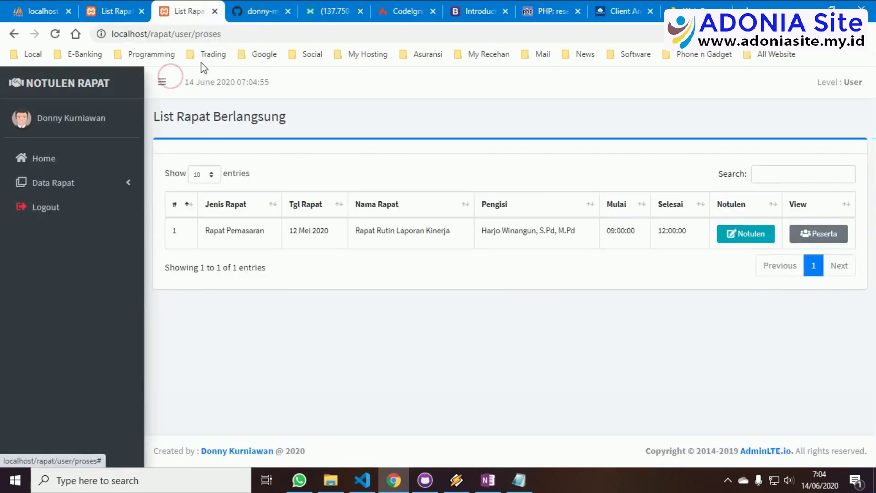
pyautogui.click(81, 184)
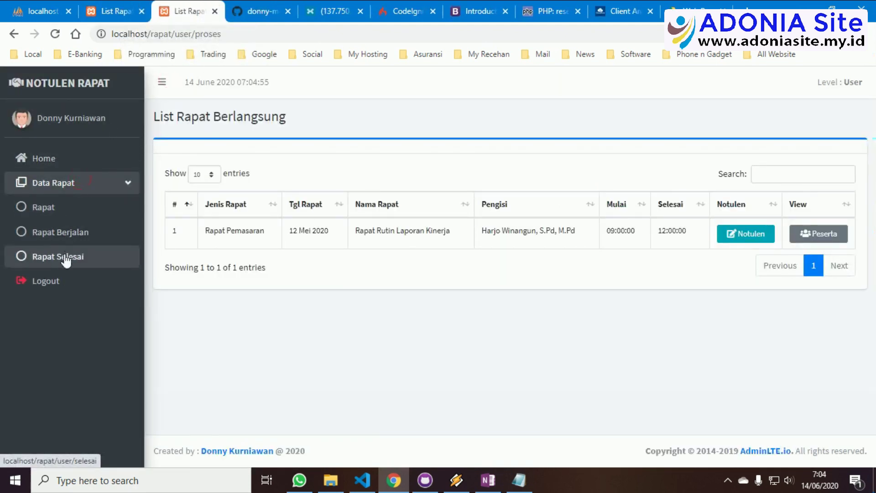
pyautogui.click(66, 257)
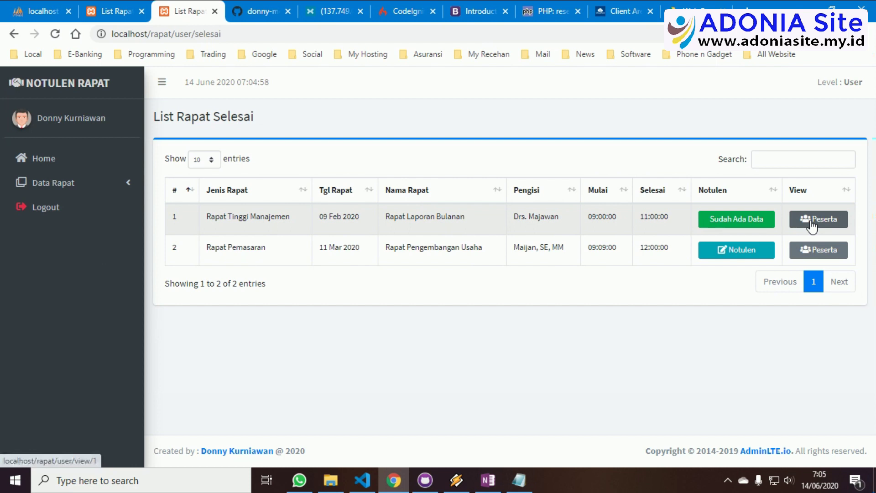
pyautogui.click(811, 226)
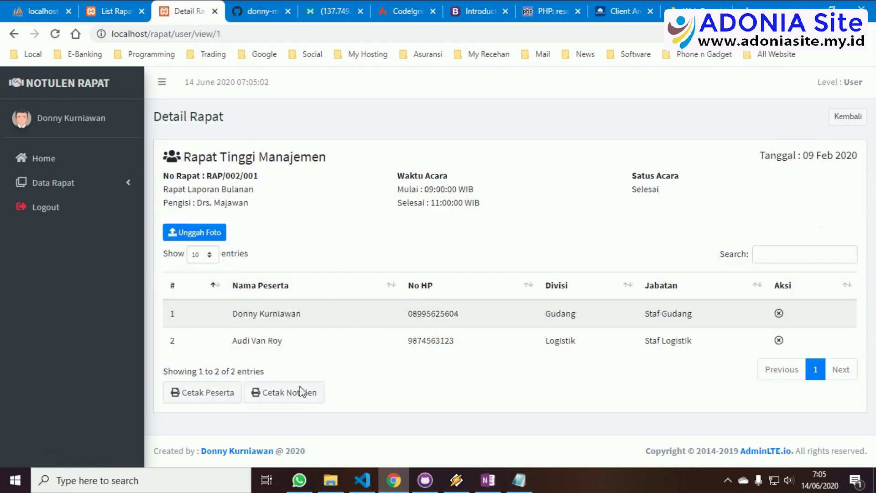
pyautogui.click(299, 393)
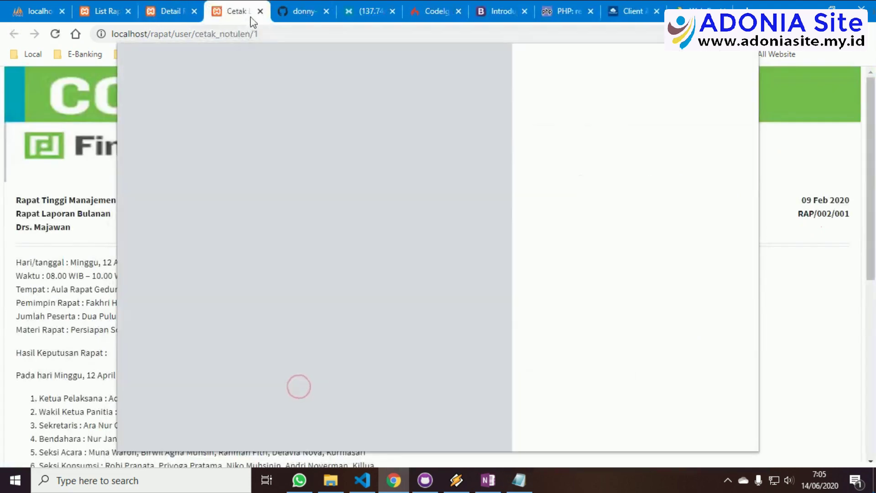
pyautogui.click(259, 11)
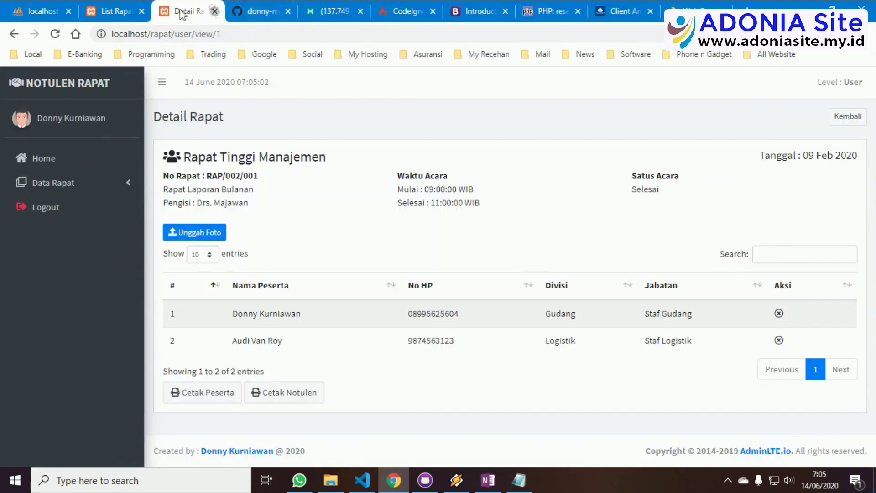
pyautogui.click(215, 10)
# Replace the Hasil Rapat text with 'Bikin notuen' and 'OK Siap', then save the minutes
pyautogui.click(251, 274)
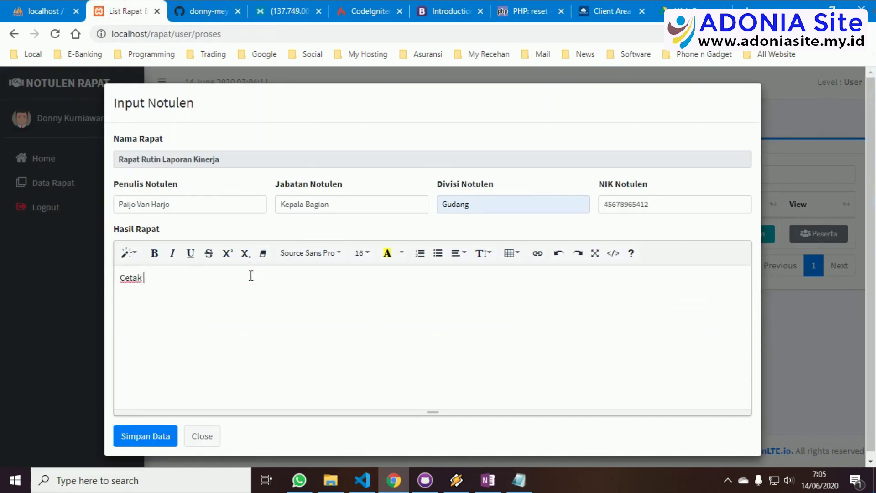
pyautogui.press('BackSpace')
pyautogui.press('BackSpace')
pyautogui.press('BackSpace')
pyautogui.press('BackSpace')
pyautogui.press('BackSpace')
pyautogui.write('Bikin notulen rapat')
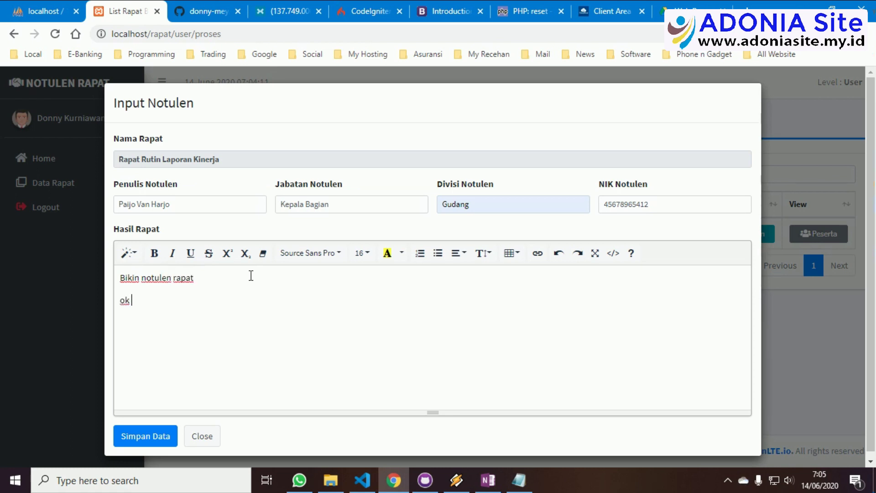
pyautogui.write('OK Siap')
pyautogui.press('Return')
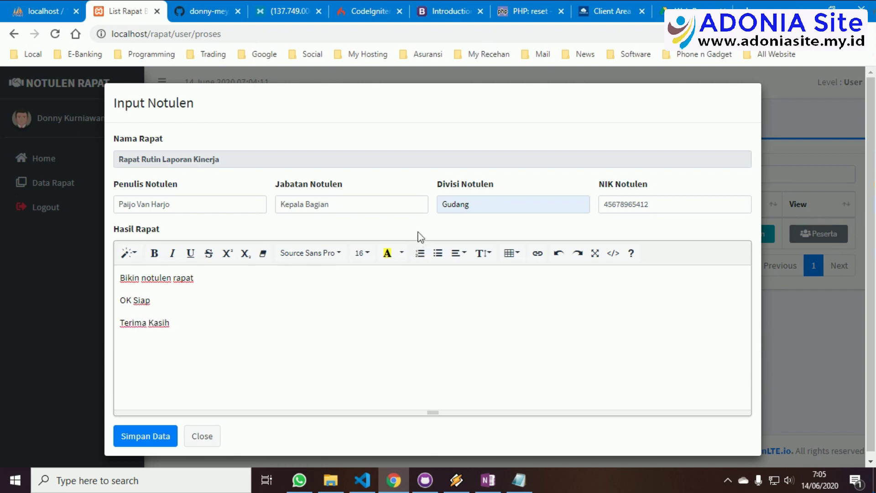
pyautogui.click(160, 445)
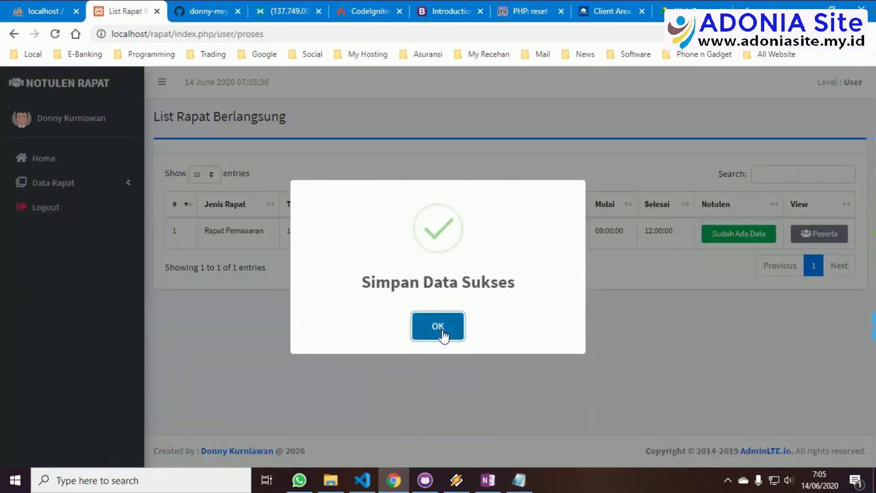
pyautogui.click(441, 334)
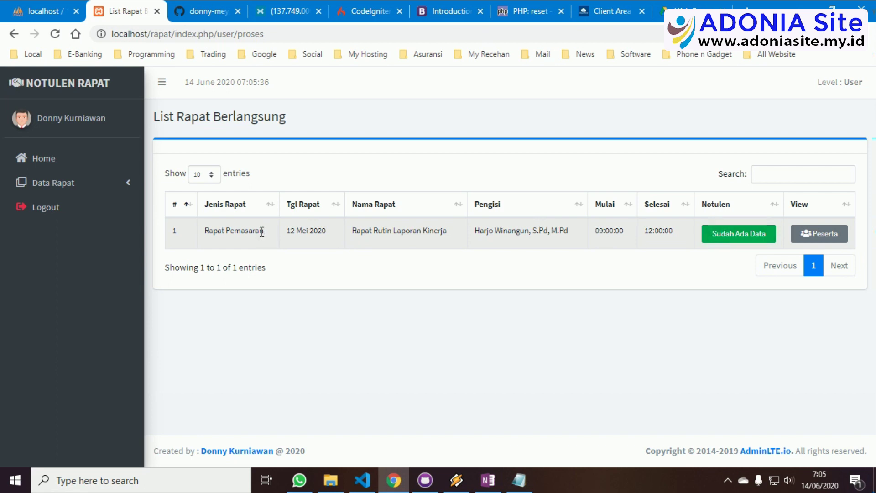
# From the Rapat Selesai list, view the participants of Rapat Tinggi Manajemen
pyautogui.click(82, 184)
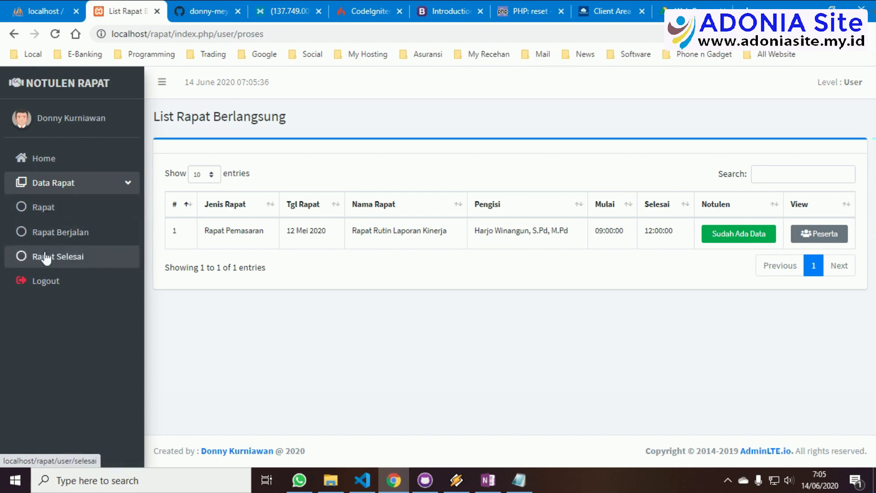
pyautogui.click(46, 256)
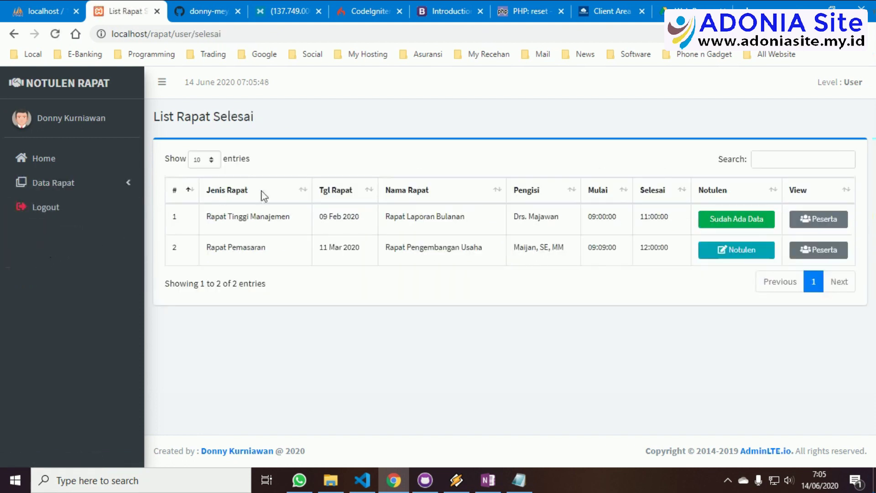
pyautogui.click(726, 257)
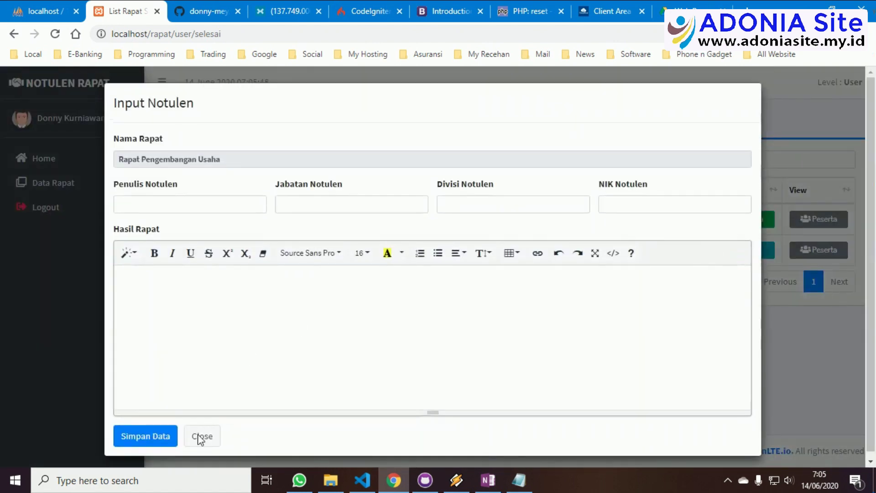
pyautogui.click(199, 438)
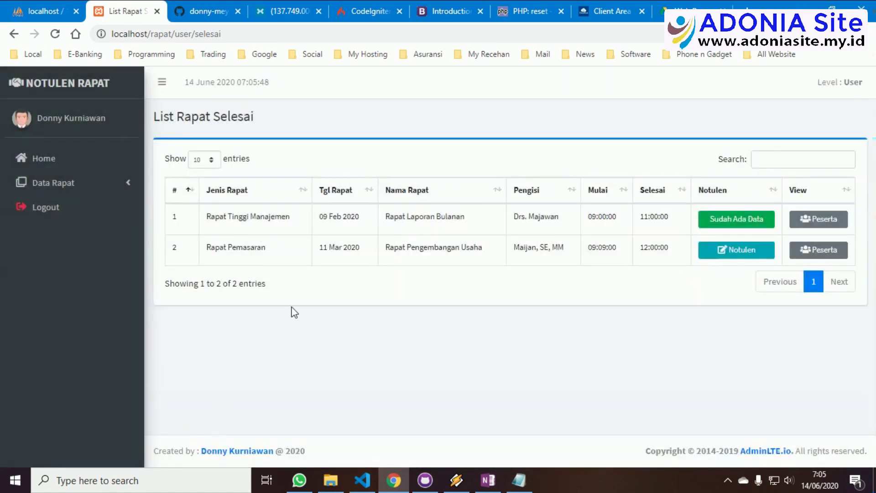
pyautogui.click(816, 211)
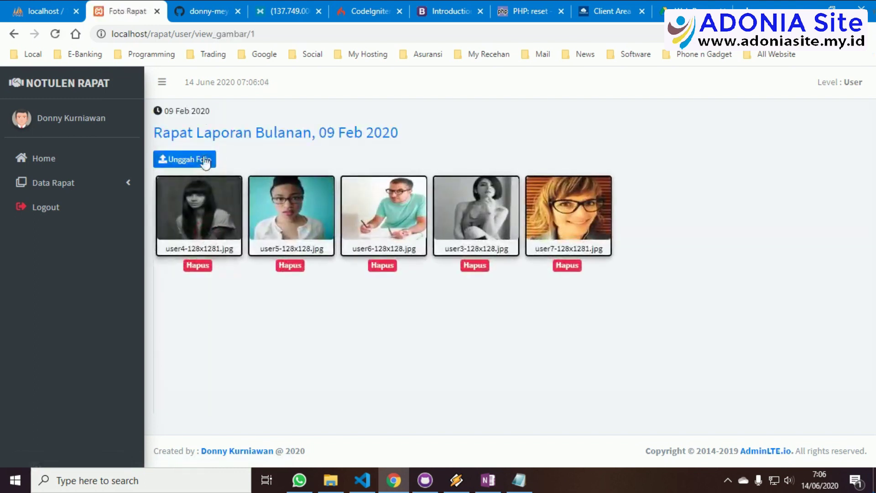
# Upload coffee photos 1–4 to the meeting's photo gallery
pyautogui.click(197, 161)
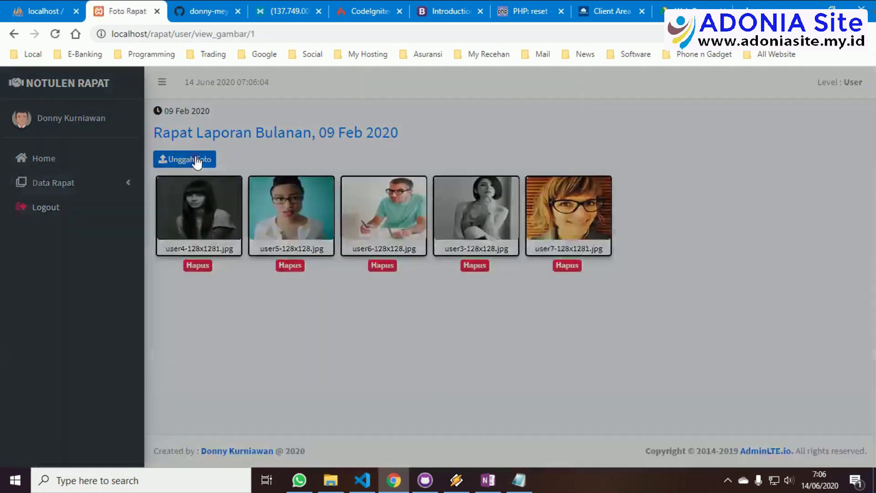
pyautogui.click(366, 208)
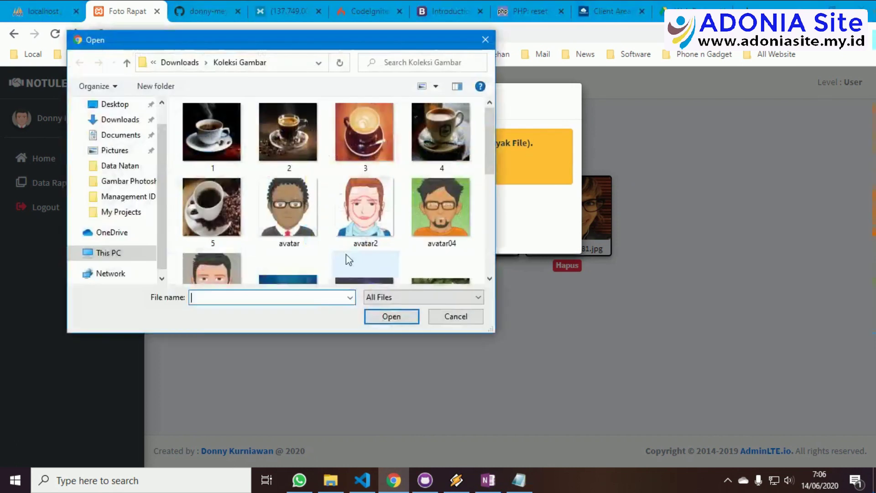
pyautogui.scroll(-1, 346, 254)
pyautogui.scroll(1, 346, 254)
pyautogui.click(228, 156)
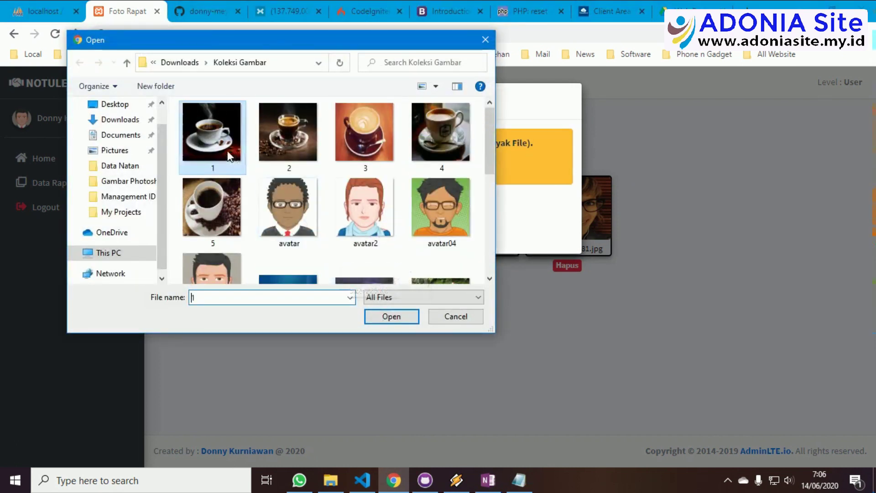
pyautogui.keyDown('ctrl'); pyautogui.click(283, 145); pyautogui.keyUp('ctrl')
pyautogui.keyDown('ctrl'); pyautogui.click(364, 137); pyautogui.keyUp('ctrl')
pyautogui.keyDown('ctrl'); pyautogui.click(440, 137); pyautogui.keyUp('ctrl')
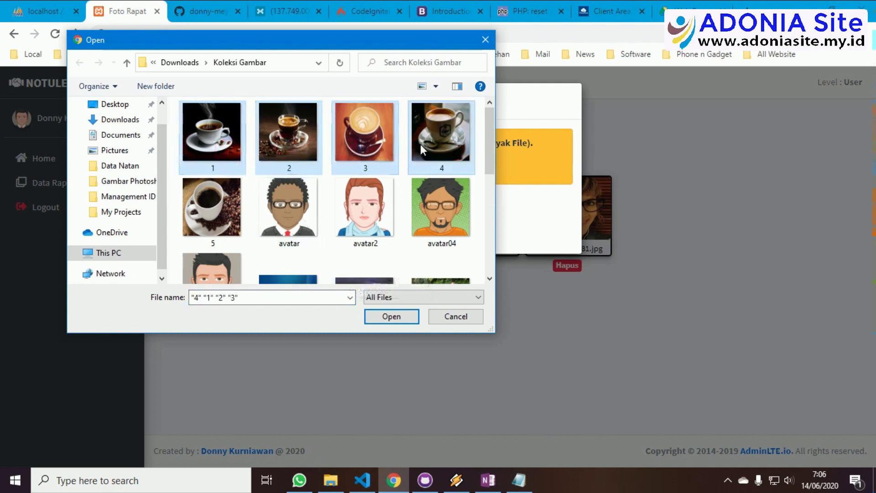
pyautogui.click(391, 316)
pyautogui.click(340, 235)
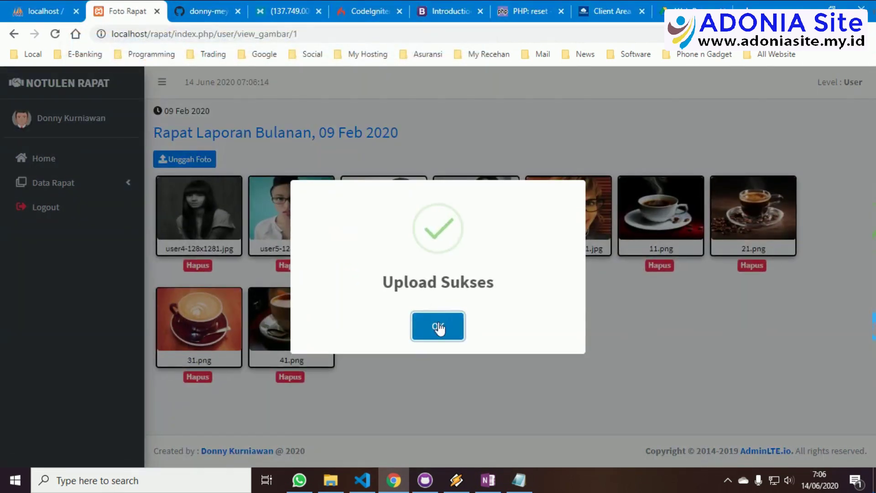
pyautogui.click(438, 323)
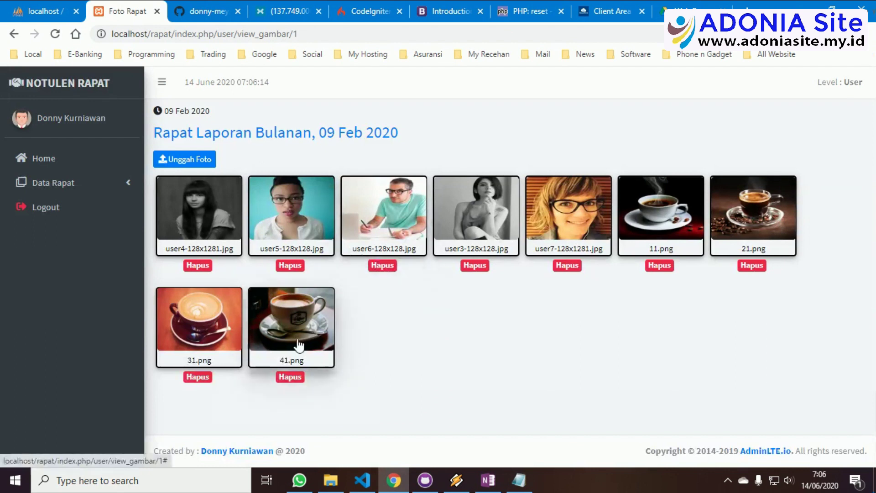
# Delete 21.png from the gallery and return to the meeting's detail page
pyautogui.click(752, 265)
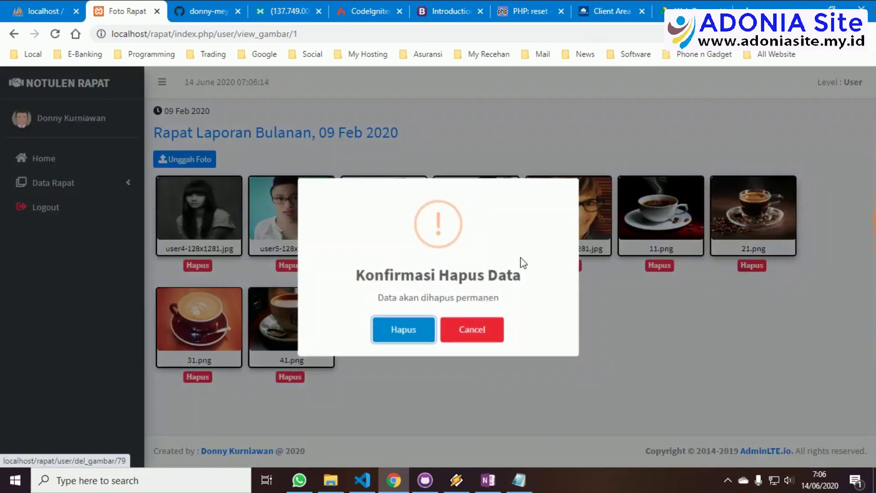
pyautogui.click(403, 333)
pyautogui.click(431, 332)
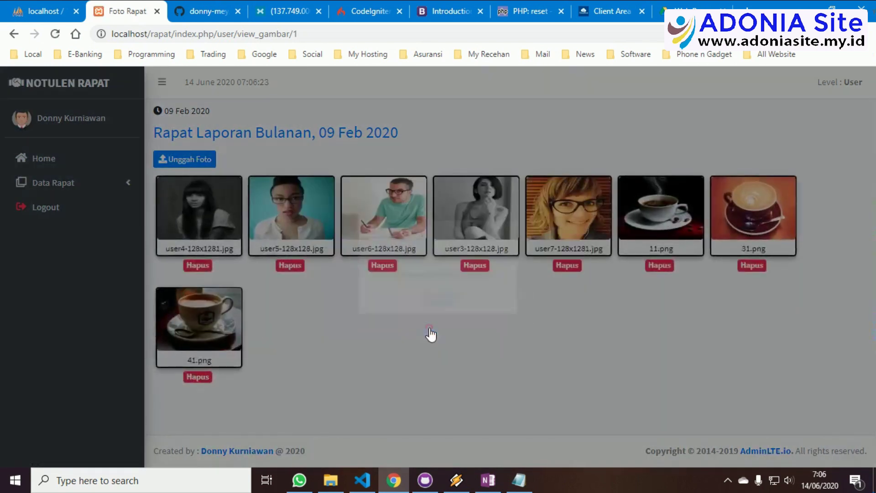
pyautogui.click(307, 133)
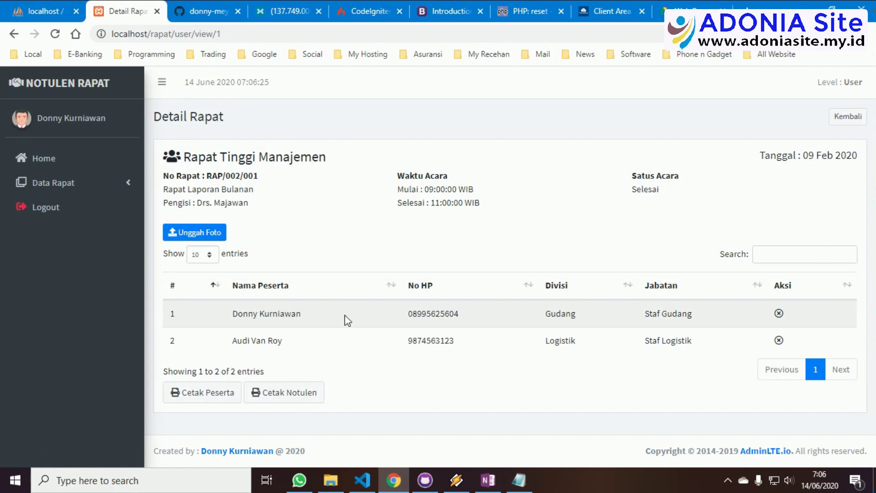
pyautogui.click(201, 394)
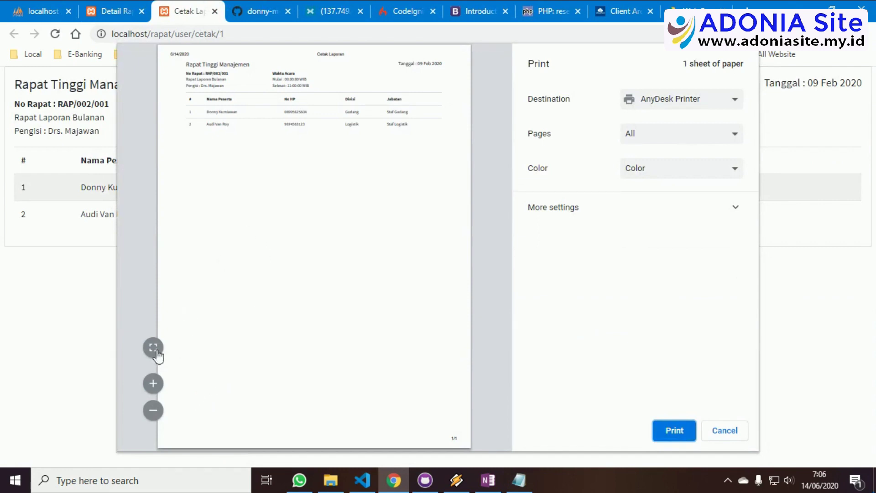
pyautogui.click(154, 348)
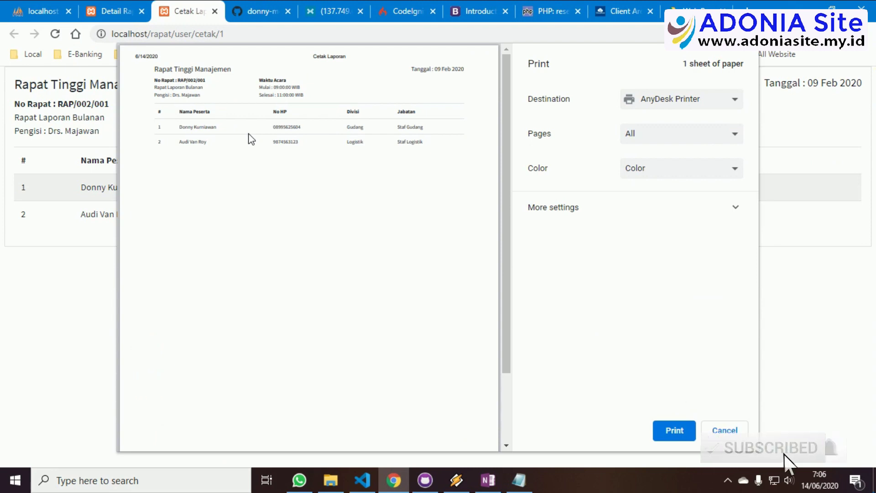
pyautogui.click(722, 431)
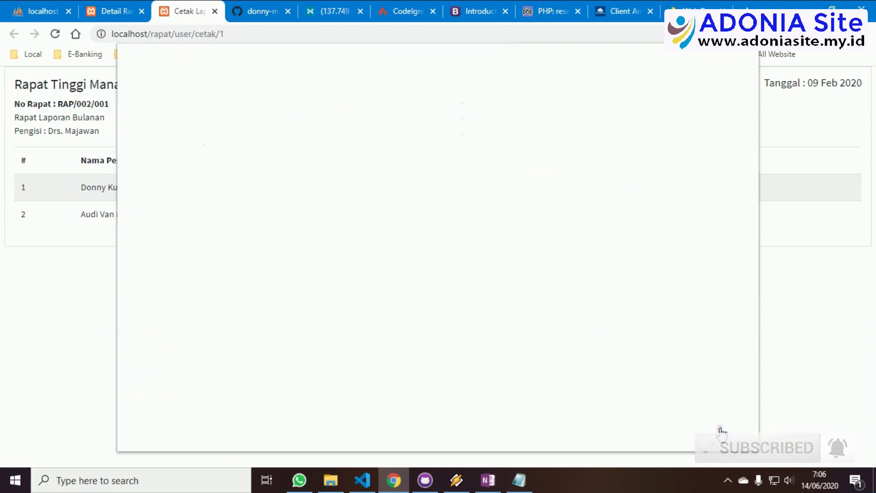
pyautogui.click(214, 11)
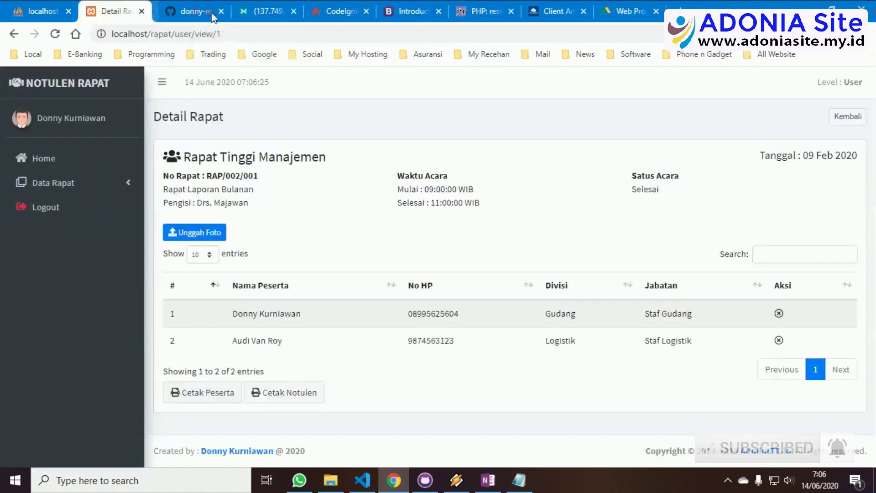
pyautogui.click(301, 396)
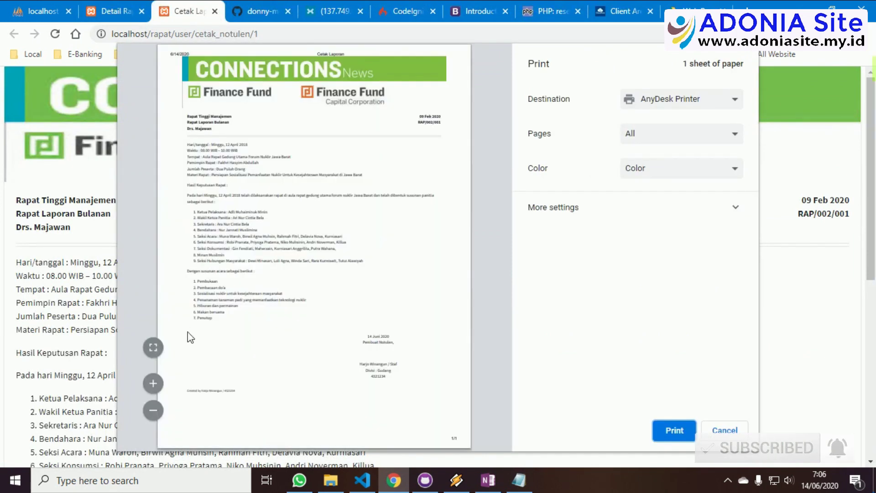
# Preview the Rapat Tinggi Manajemen minutes with Save as PDF, then cancel and close the report
pyautogui.click(153, 348)
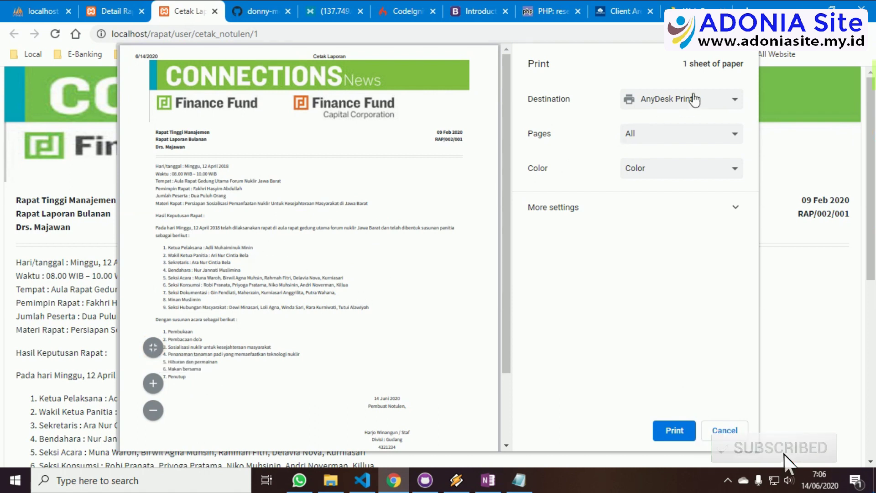
pyautogui.click(689, 98)
pyautogui.click(683, 125)
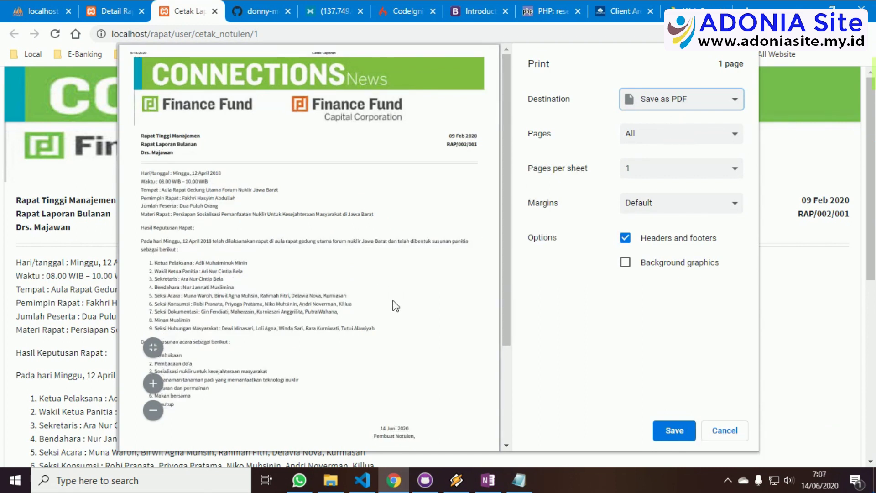
pyautogui.scroll(-3, 394, 305)
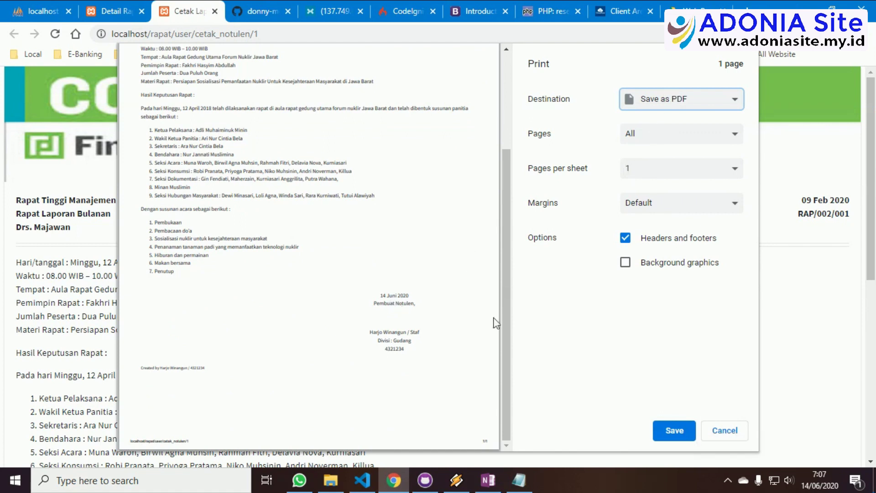
pyautogui.click(722, 431)
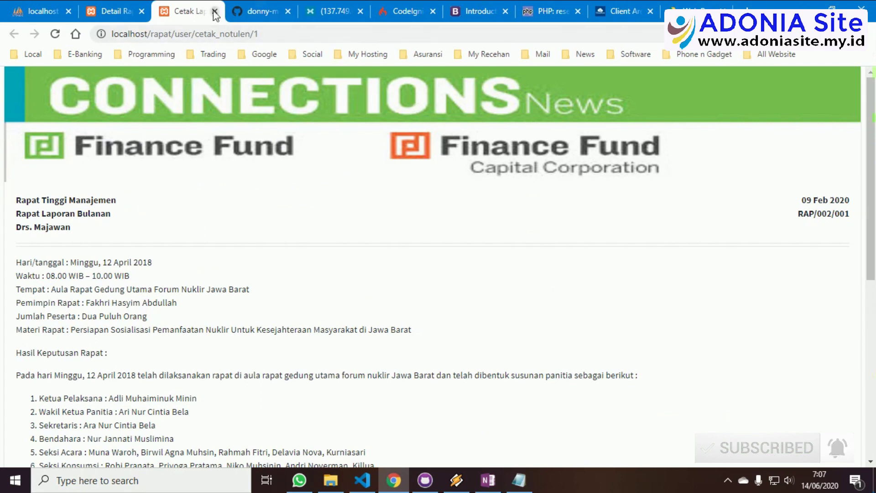
pyautogui.click(214, 11)
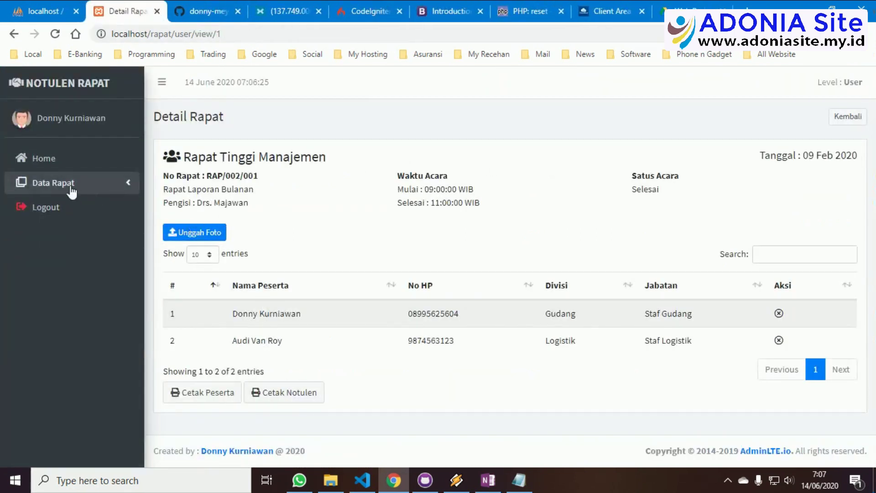
# Change the Rapat Pemasaran meeting's status to Selesai and save it
pyautogui.click(117, 185)
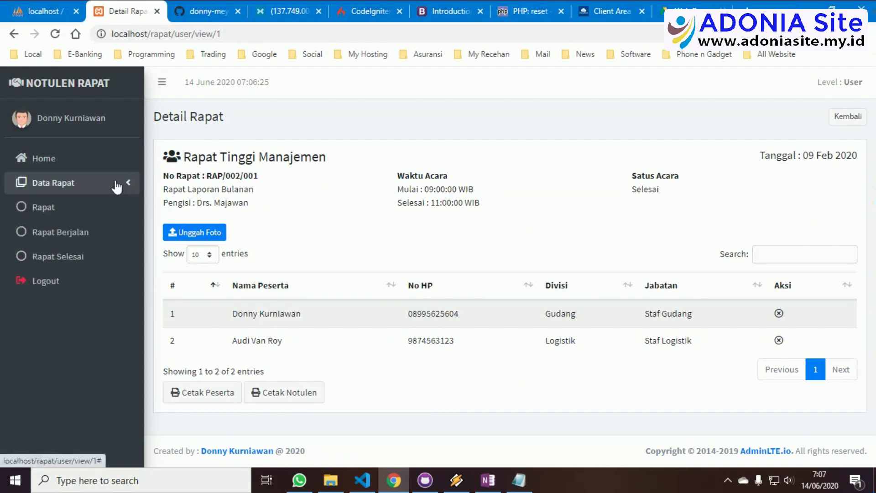
pyautogui.click(80, 211)
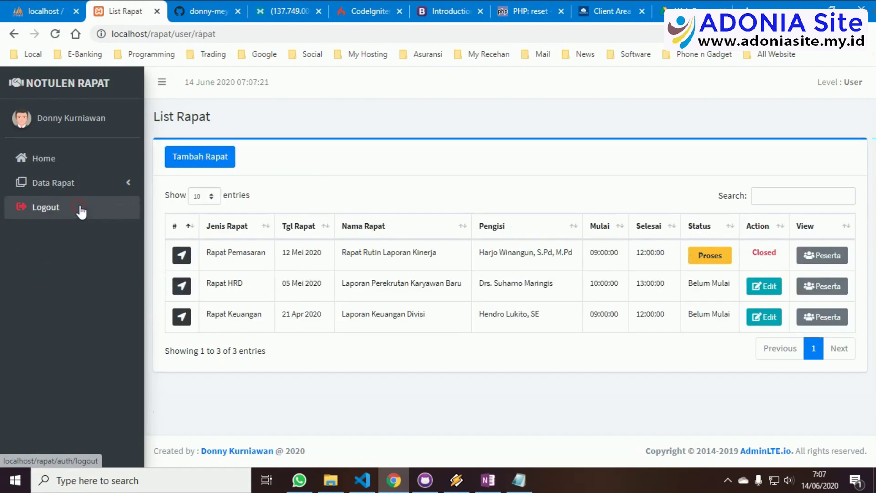
pyautogui.click(182, 253)
pyautogui.click(354, 229)
pyautogui.click(342, 256)
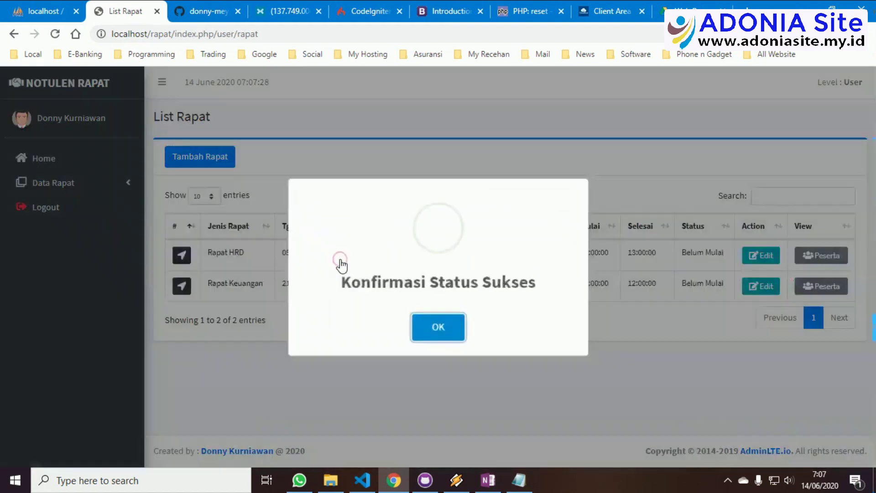
pyautogui.click(438, 331)
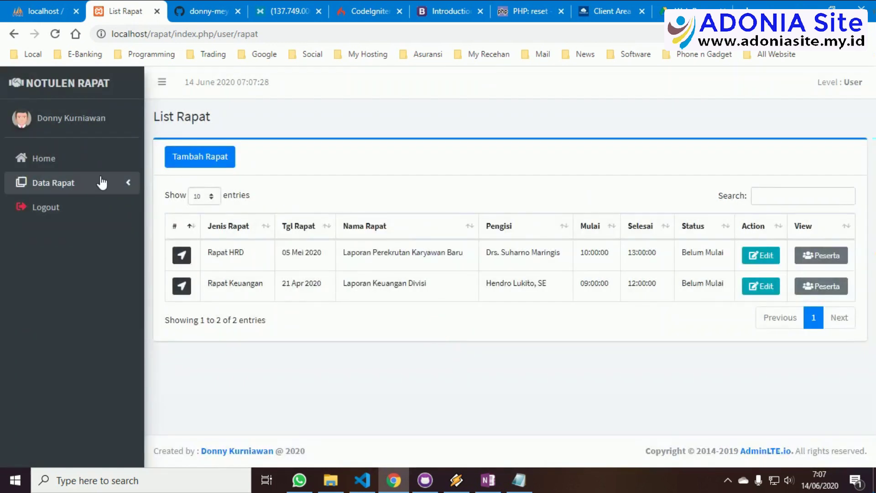
# Check that Rapat Berjalan is empty and Rapat Selesai lists the finished meetings
pyautogui.click(82, 184)
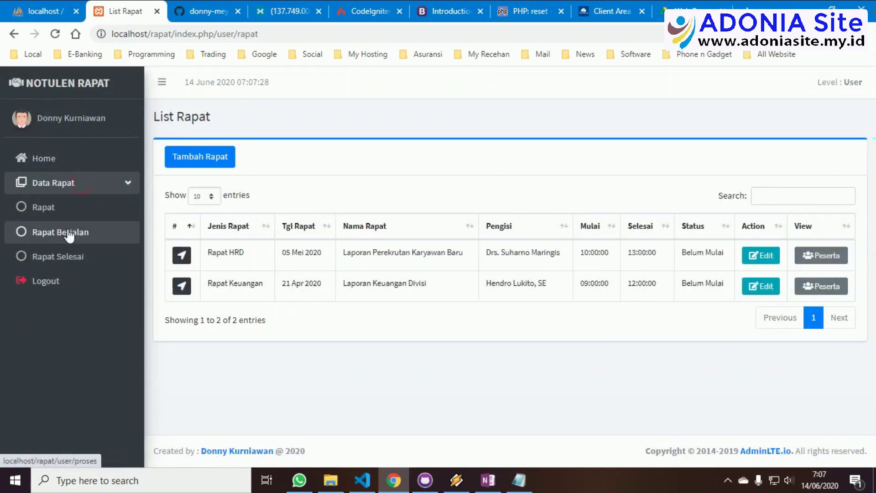
pyautogui.click(68, 233)
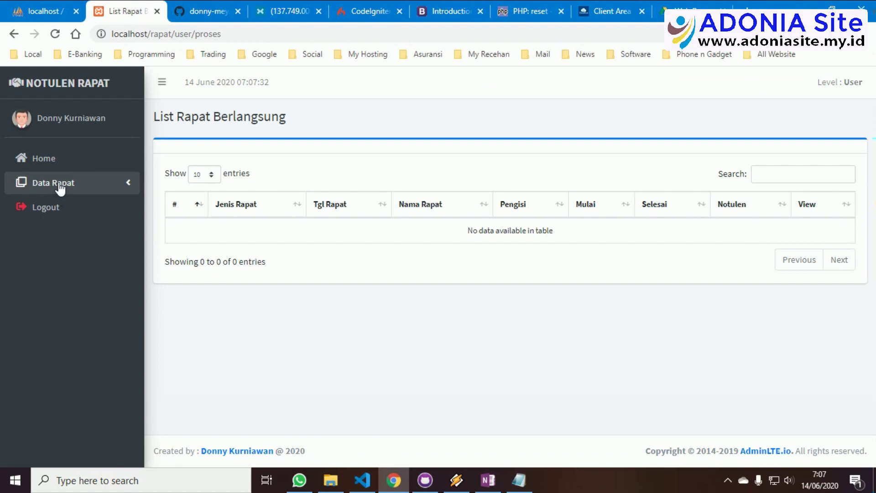
pyautogui.click(58, 185)
pyautogui.click(55, 257)
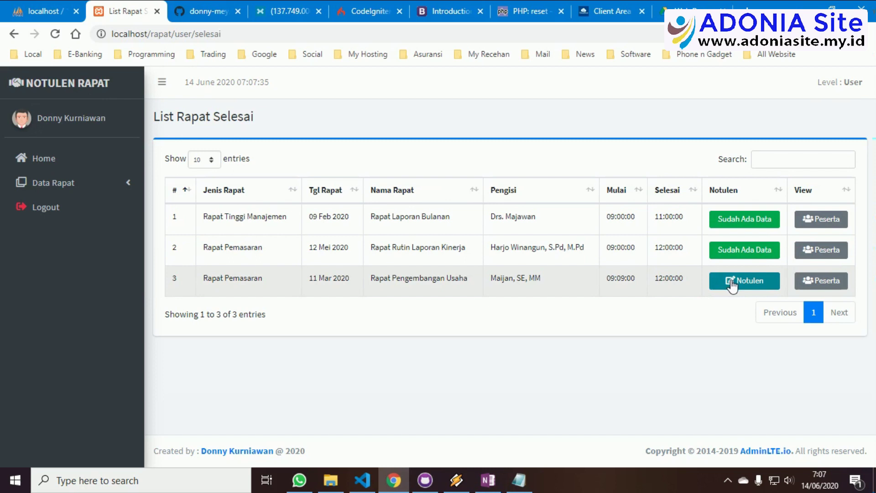
pyautogui.click(824, 220)
pyautogui.click(295, 393)
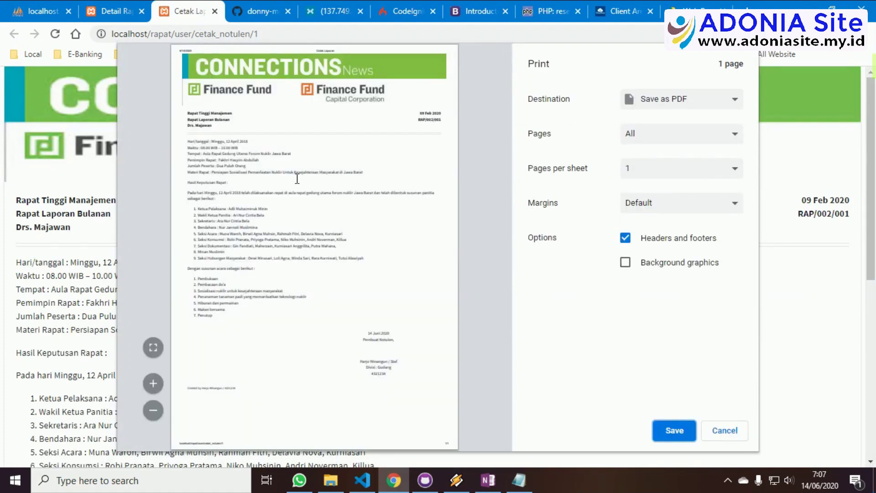
pyautogui.click(726, 432)
pyautogui.click(214, 11)
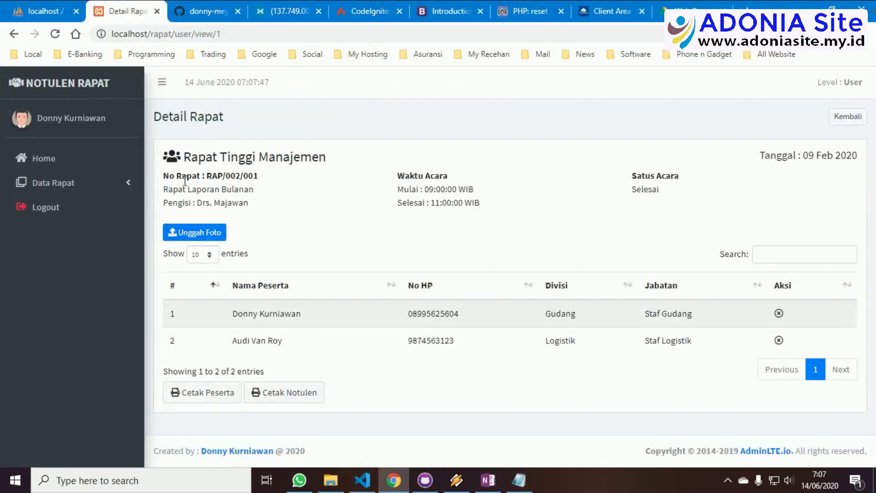
pyautogui.click(57, 189)
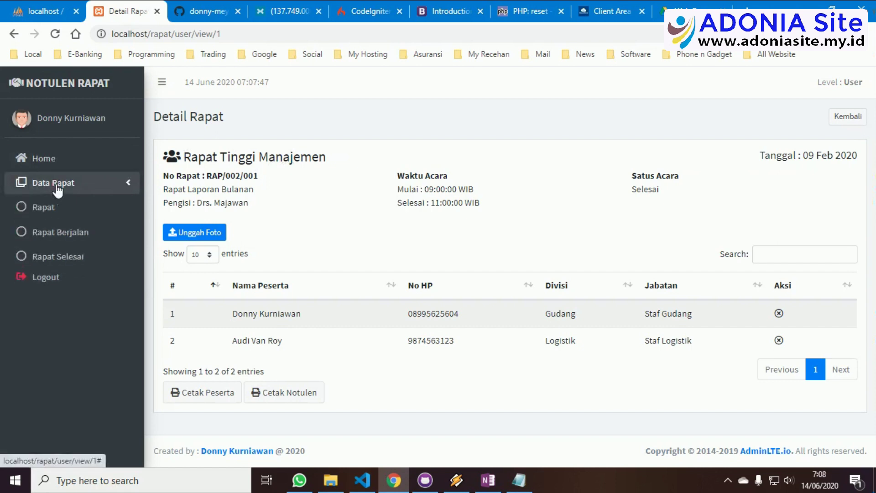
pyautogui.click(56, 258)
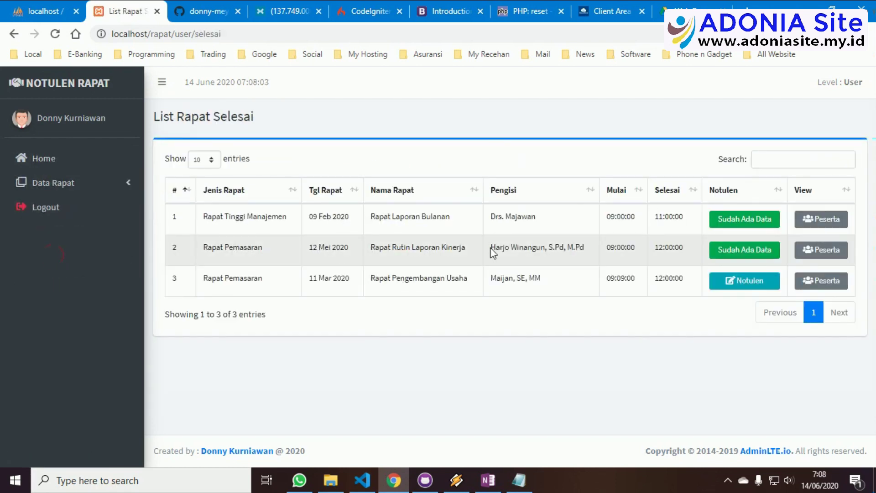
pyautogui.click(740, 286)
# Fill the writer's name, position Staf, division Gudang and NIK from autocomplete suggestions
pyautogui.click(208, 200)
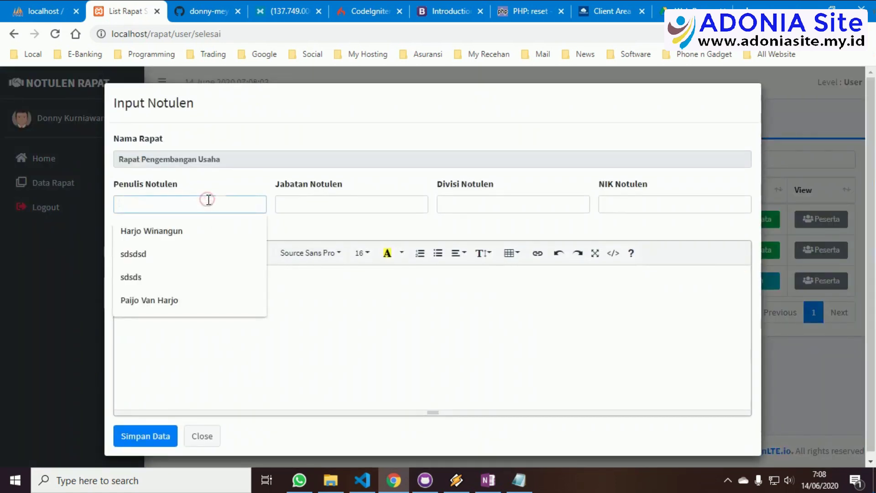
pyautogui.click(192, 300)
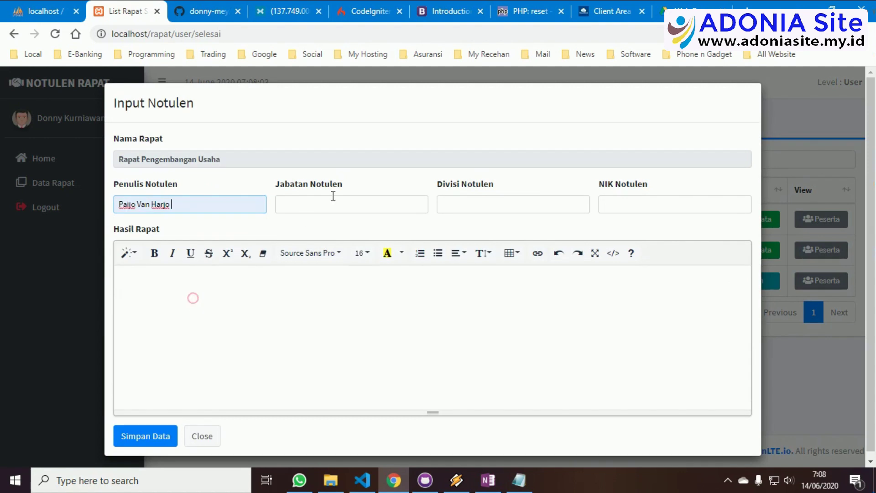
pyautogui.click(336, 202)
pyautogui.click(326, 231)
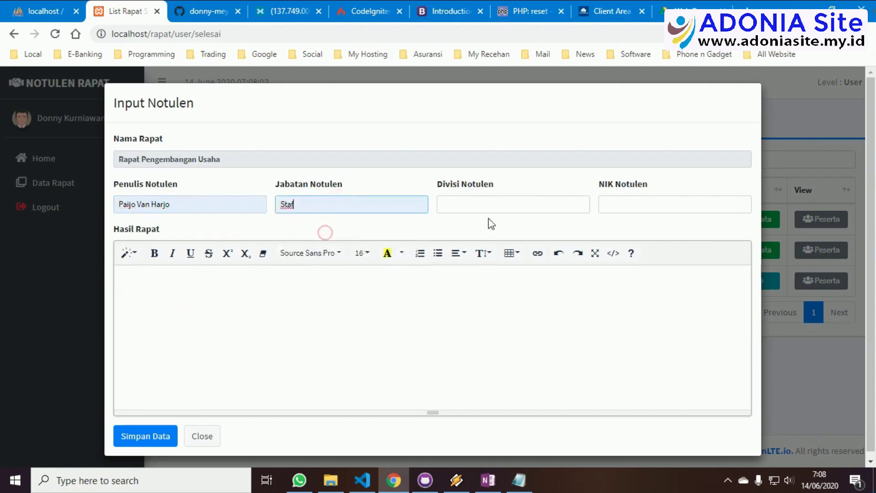
pyautogui.click(501, 202)
pyautogui.click(491, 232)
pyautogui.click(611, 206)
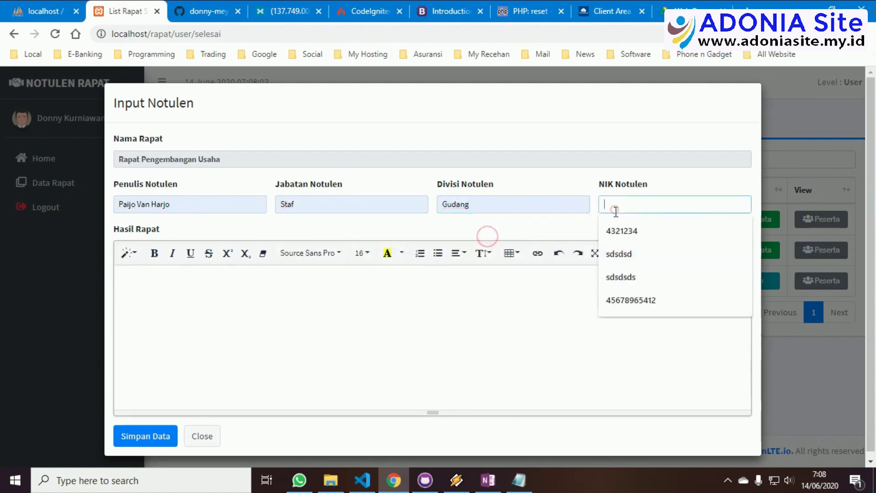
pyautogui.click(617, 301)
# Write results 'Tes12344', 'tes lagi saja', 'coba sekali lagi' and save the minutes
pyautogui.click(291, 285)
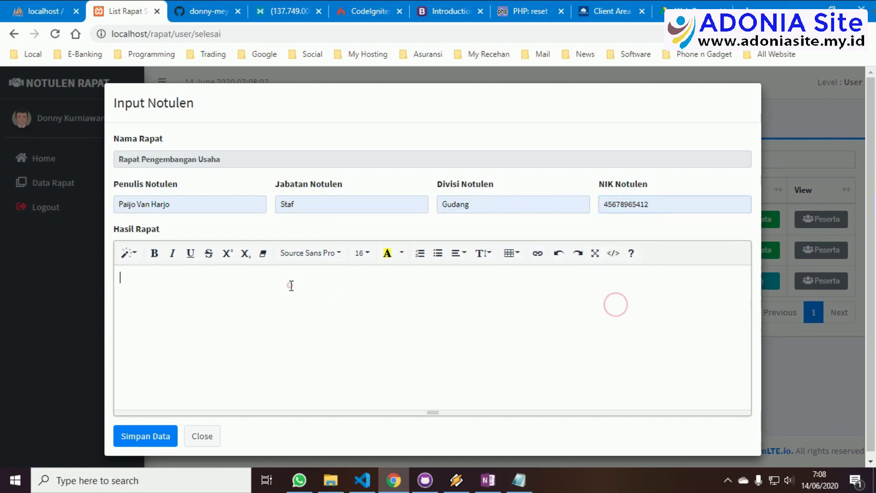
pyautogui.write('Tes')
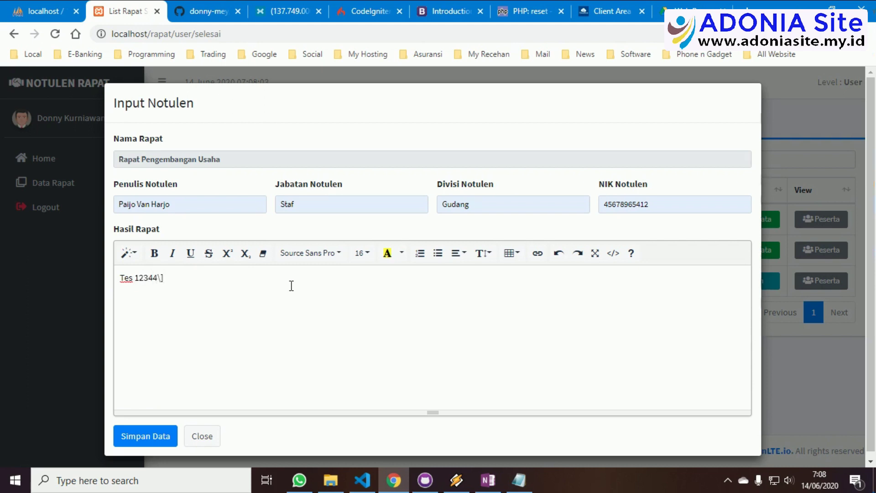
pyautogui.write('12344')
pyautogui.press('Return')
pyautogui.press('Return')
pyautogui.press('Return')
pyautogui.write('tes lagi saja')
pyautogui.press('Return')
pyautogui.press('Return')
pyautogui.press('Return')
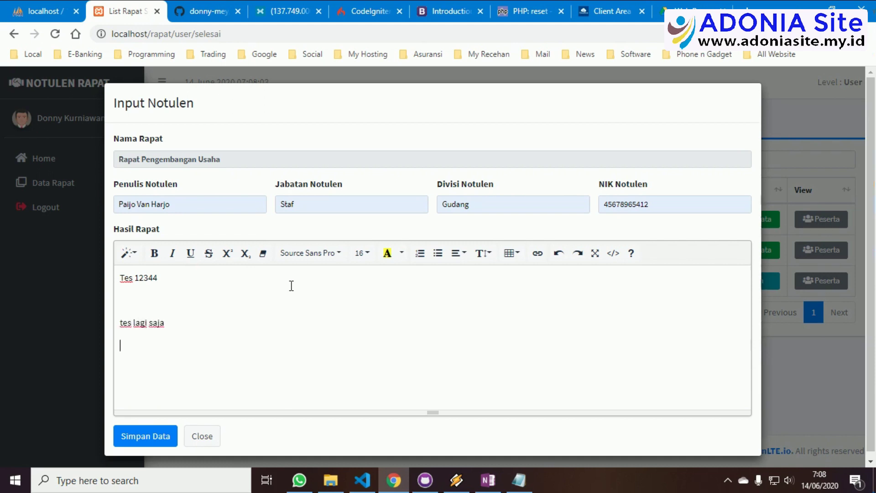
pyautogui.write('co')
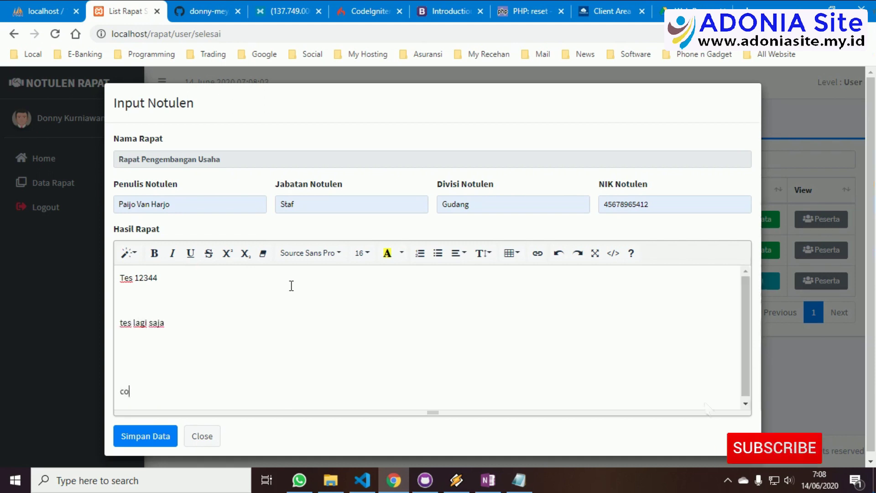
pyautogui.write('ba sekali ')
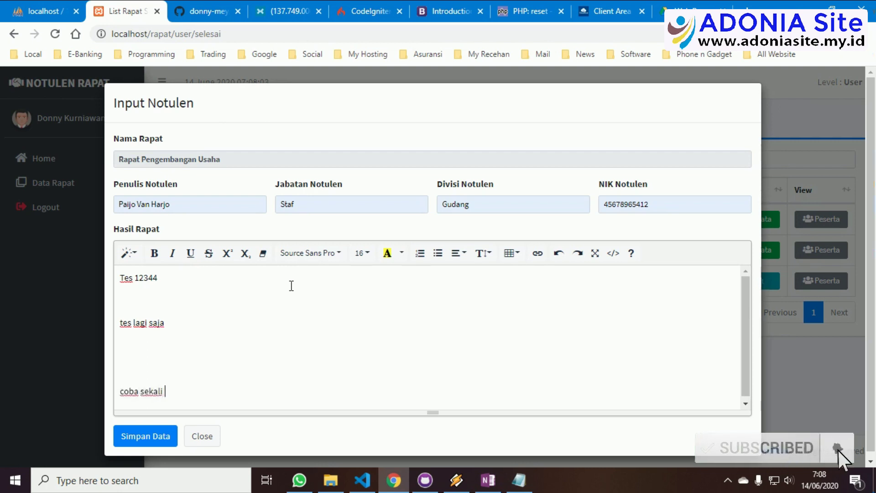
pyautogui.write('lagi')
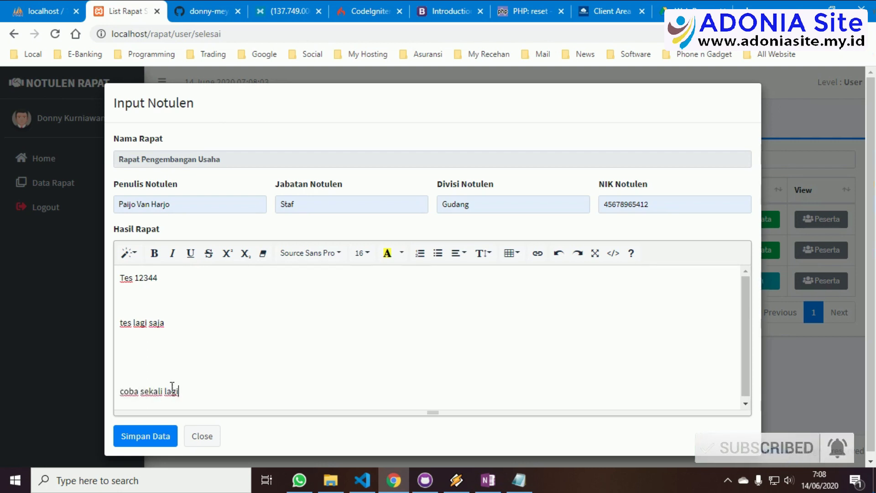
pyautogui.click(155, 438)
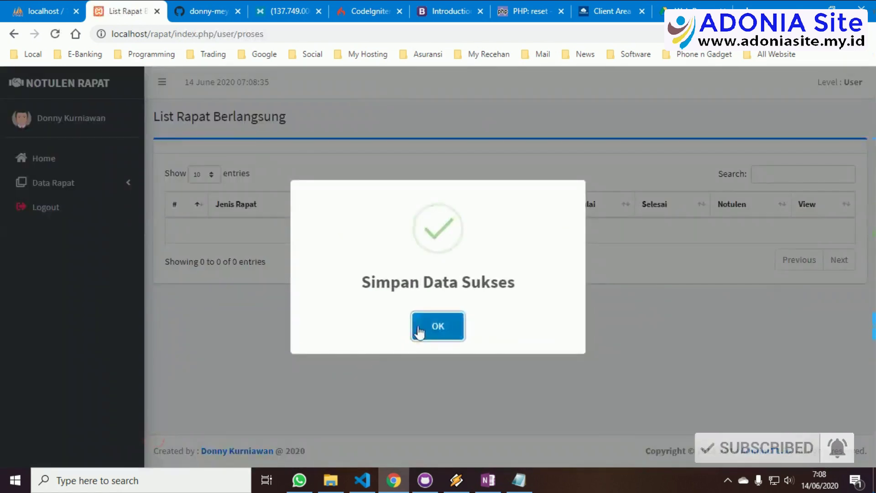
# Open Rapat Pengembangan Usaha's photo gallery from Rapat Selesai, then return to its detail page
pyautogui.click(419, 331)
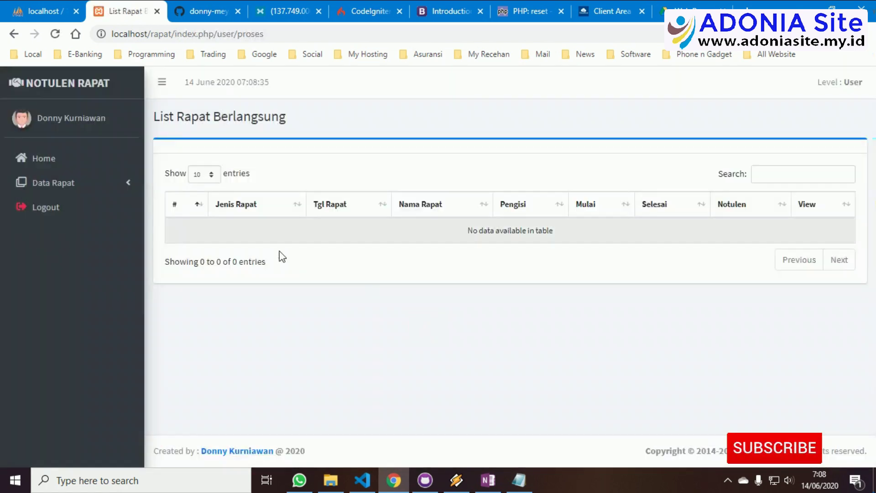
pyautogui.click(77, 188)
pyautogui.click(64, 256)
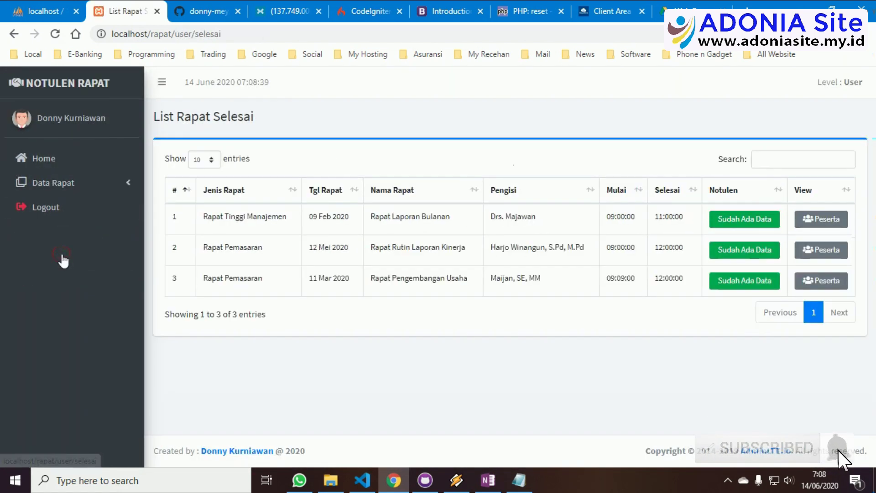
pyautogui.click(808, 283)
pyautogui.click(194, 232)
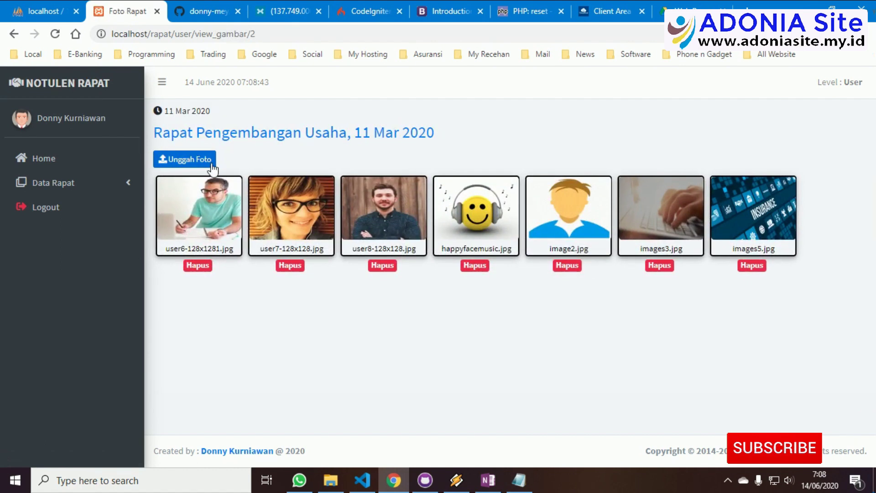
pyautogui.click(90, 186)
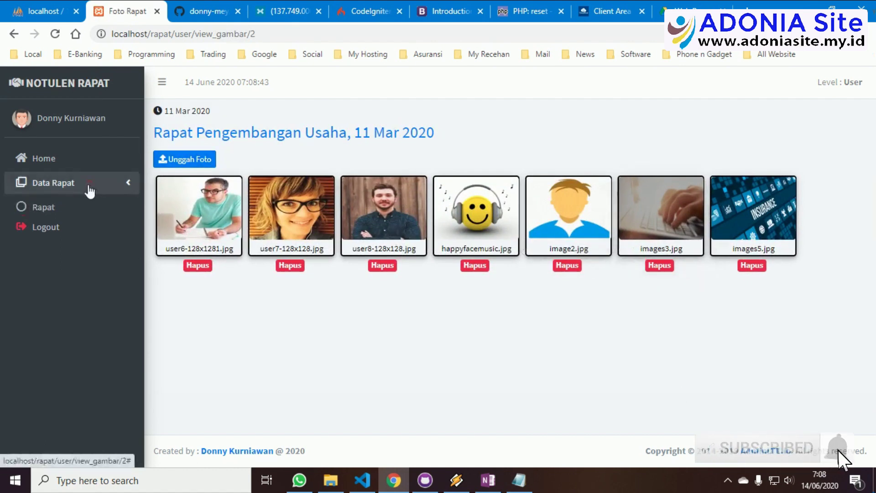
pyautogui.click(269, 137)
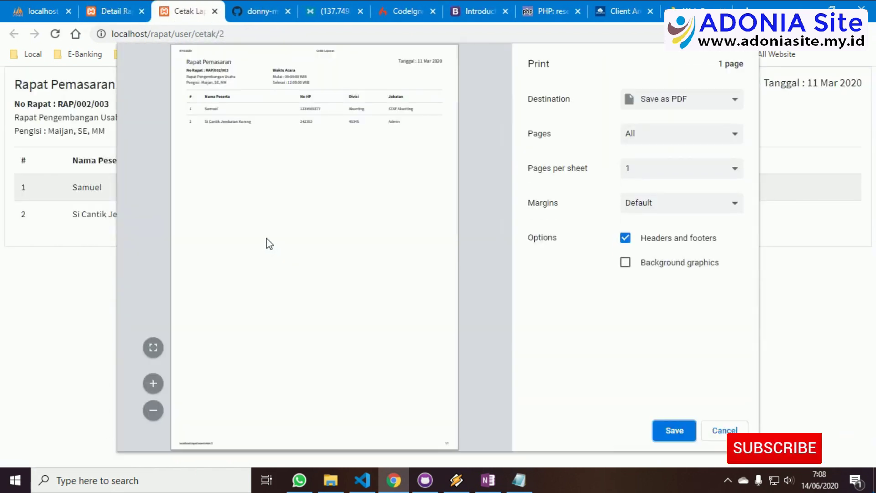
# Preview the printable participant report, then cancel printing and close it
pyautogui.click(152, 347)
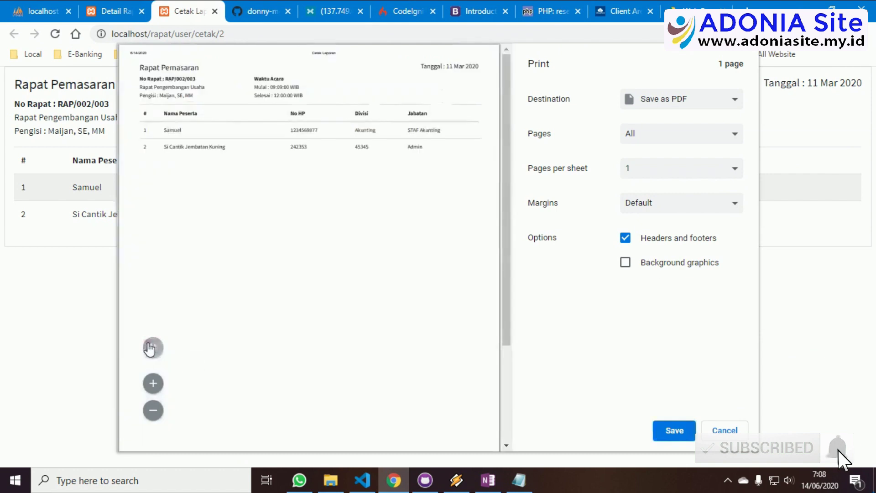
pyautogui.click(734, 436)
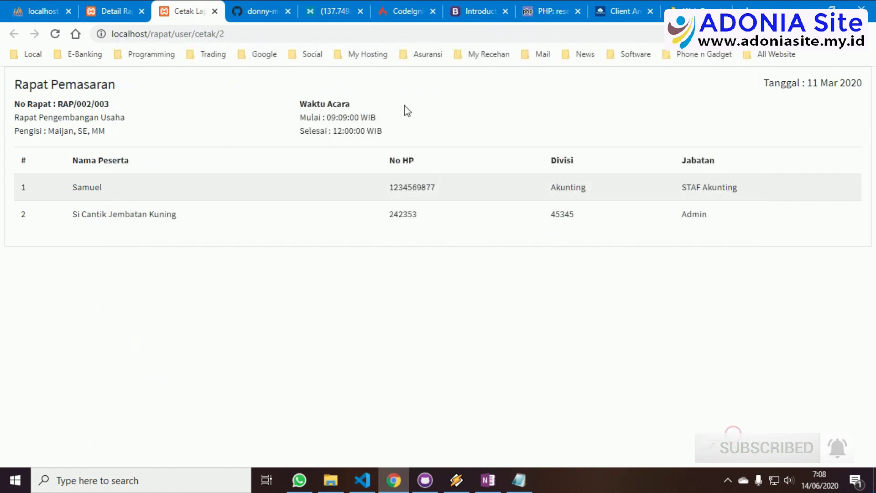
pyautogui.click(215, 11)
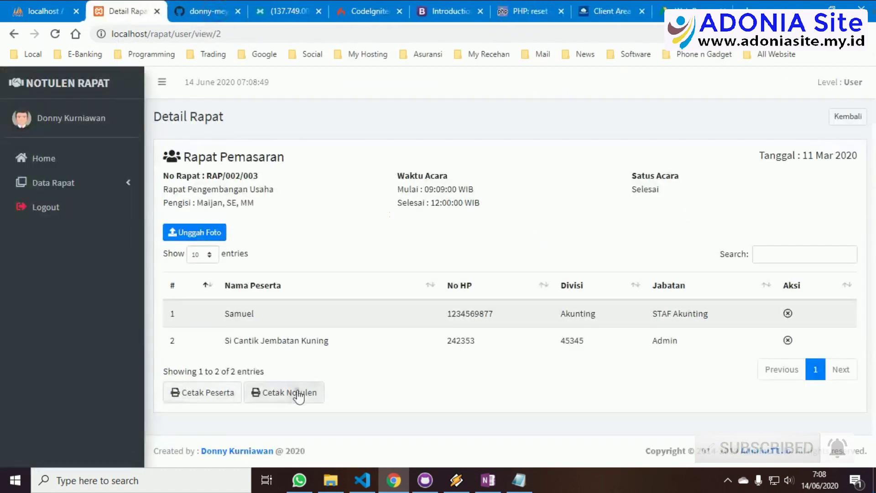
# Preview the printable minutes report, then cancel printing and close it
pyautogui.click(298, 391)
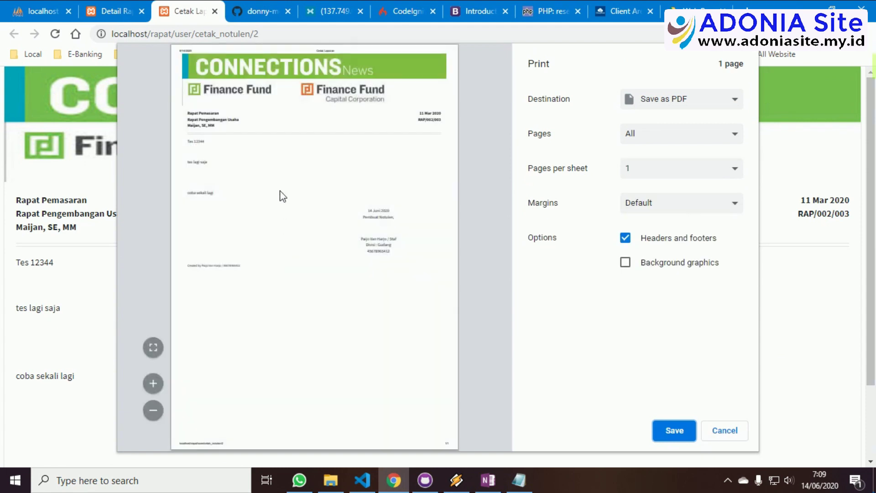
pyautogui.click(154, 347)
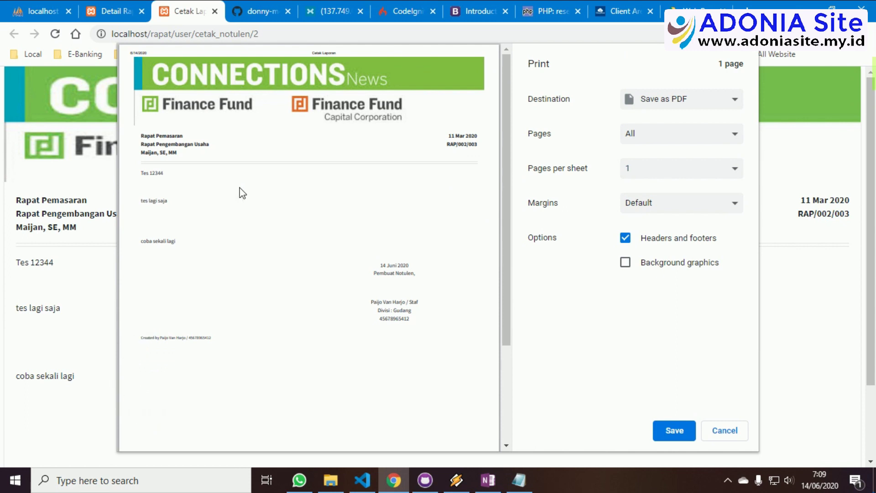
pyautogui.click(736, 433)
pyautogui.click(215, 11)
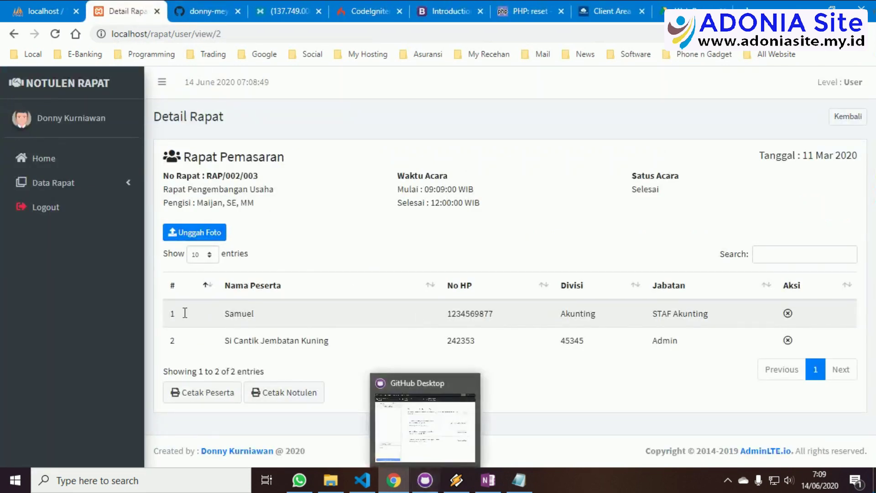
# Log out via the sidebar, confirming with Keluar and acknowledging the Logout Sukses alert
pyautogui.click(67, 213)
pyautogui.click(384, 295)
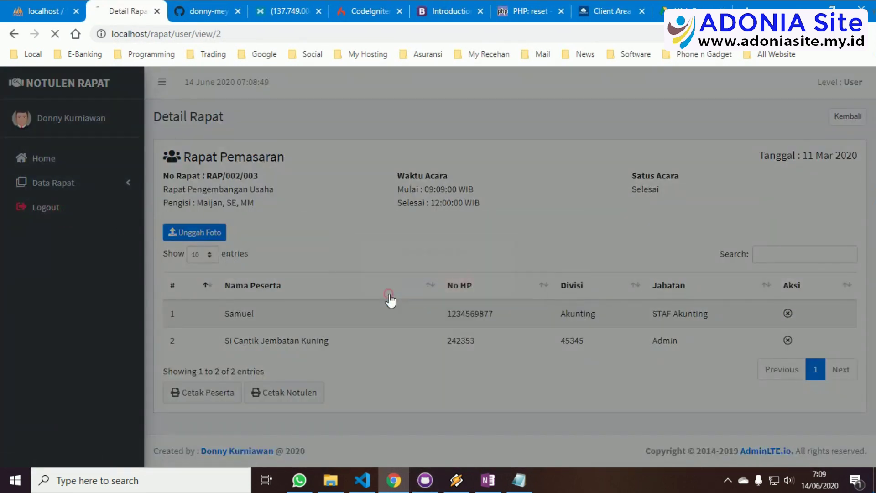
pyautogui.click(438, 325)
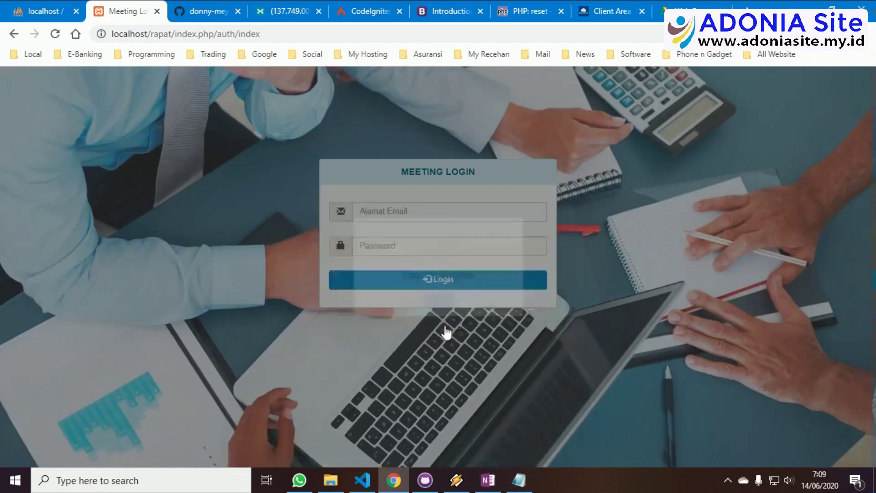